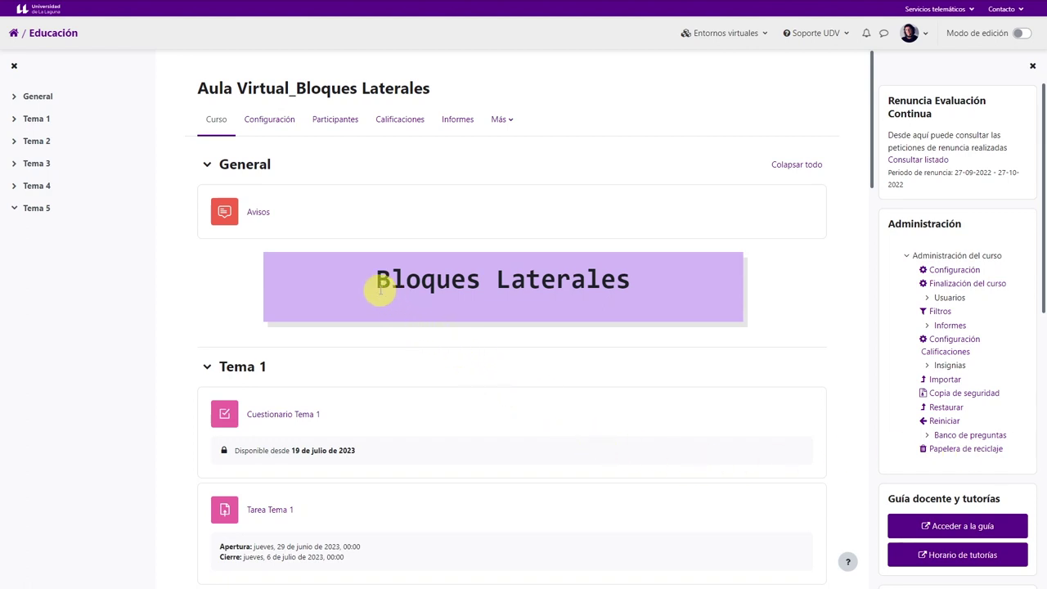
Examine the course page title banner, the course index and the Renuncia Evaluación Continua block.
drag(381, 281, 625, 282)
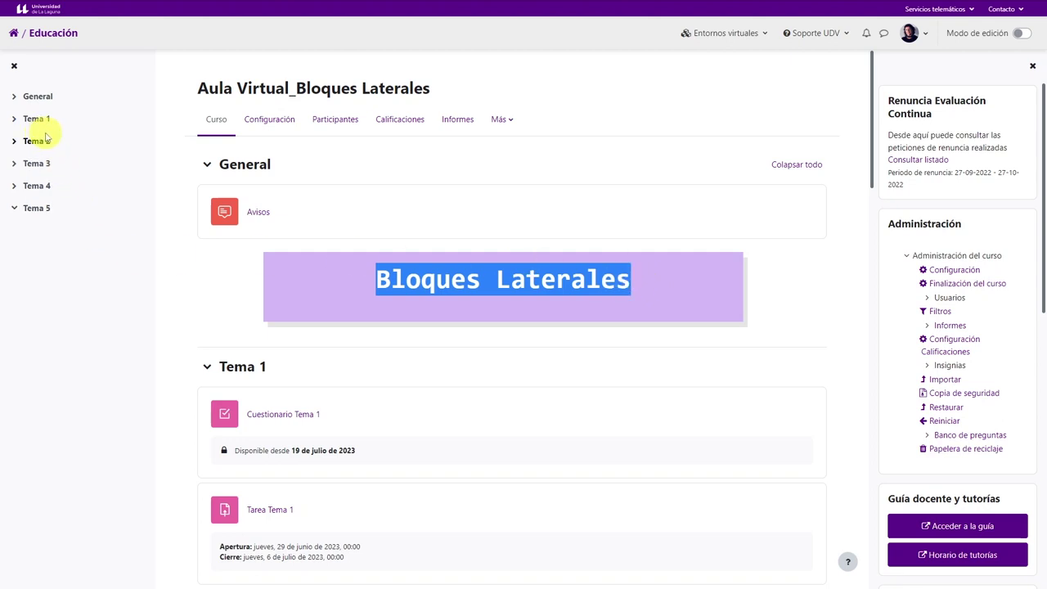
click(16, 67)
click(15, 72)
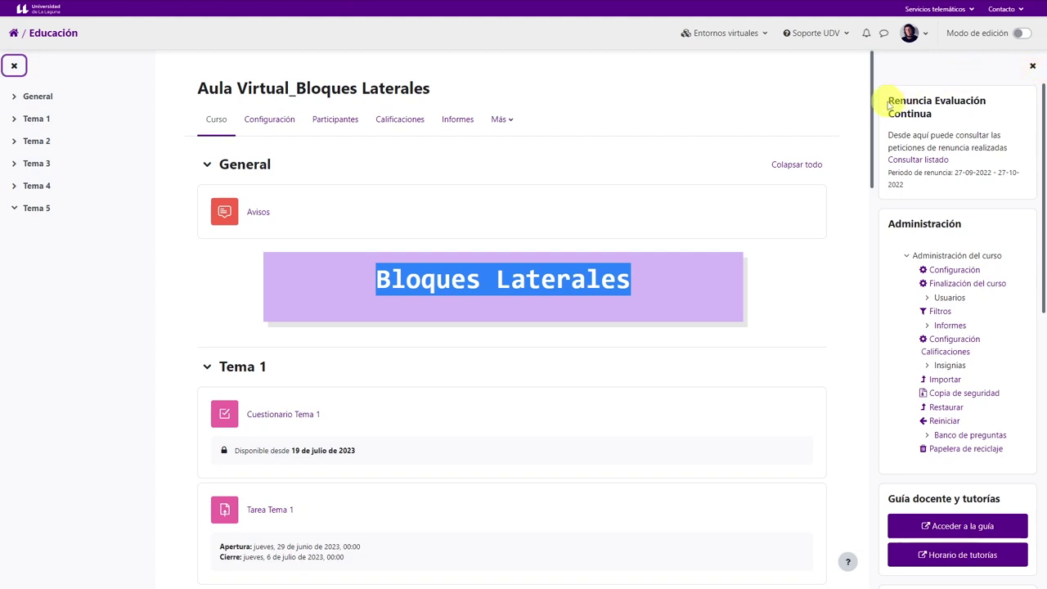
drag(888, 102, 985, 122)
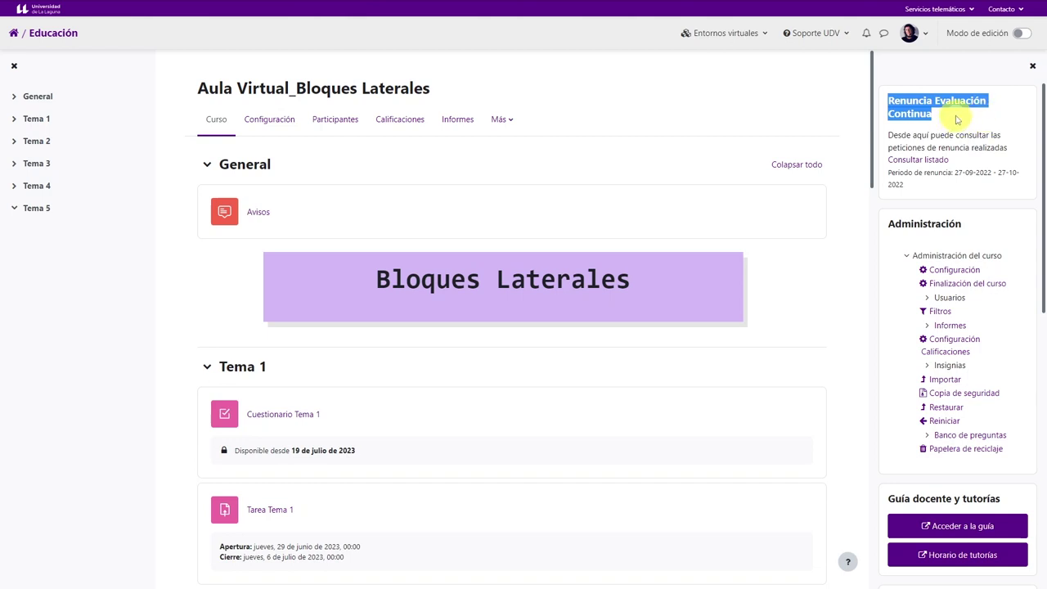
click(957, 120)
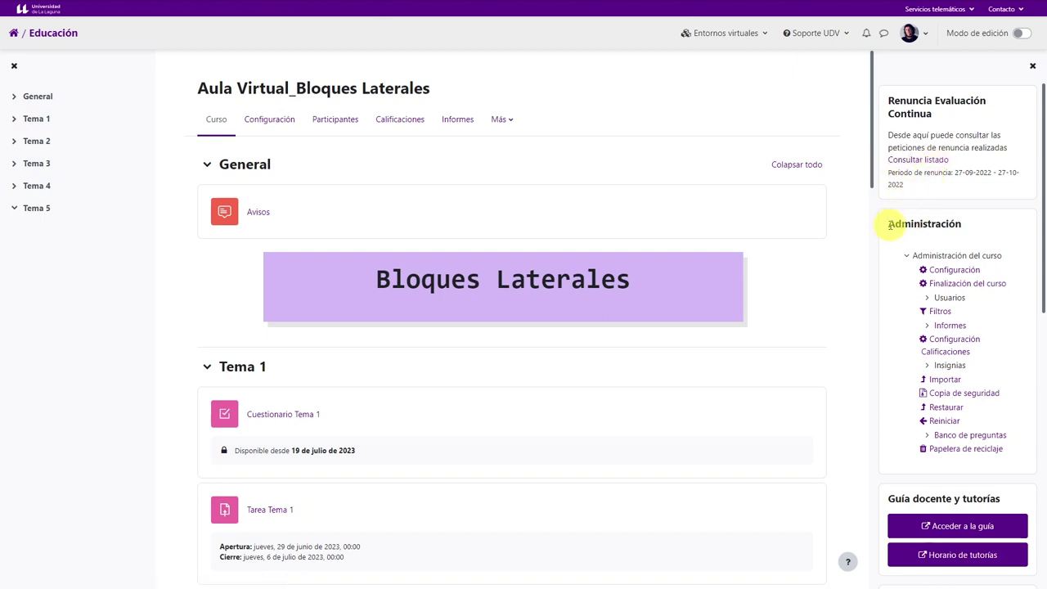
Collapse the Administración del curso tree and review the side blocks from Guía docente y tutorías down to Avisos recientes.
click(906, 259)
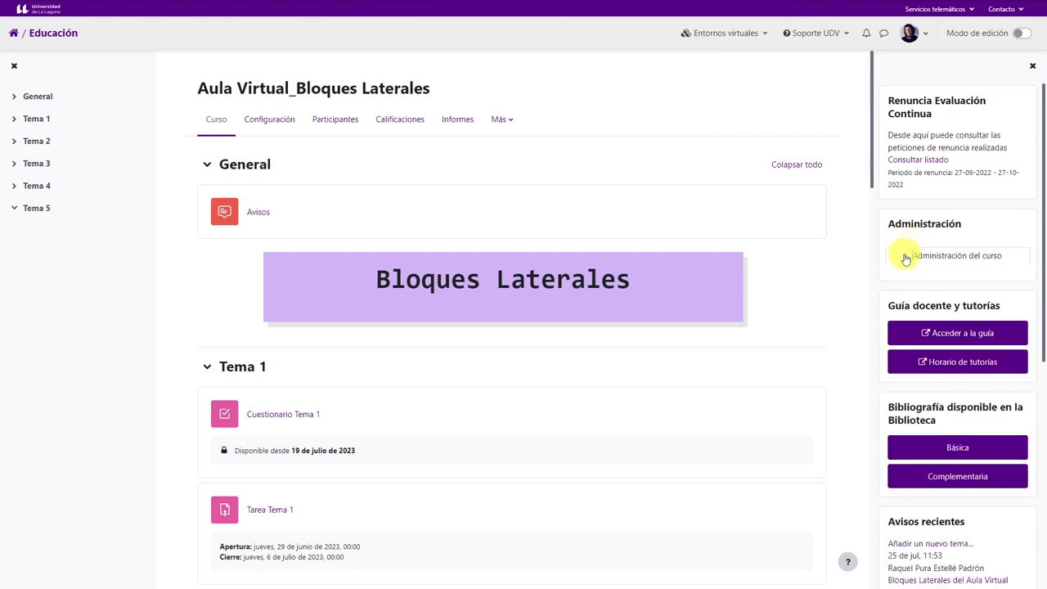
click(906, 257)
click(906, 256)
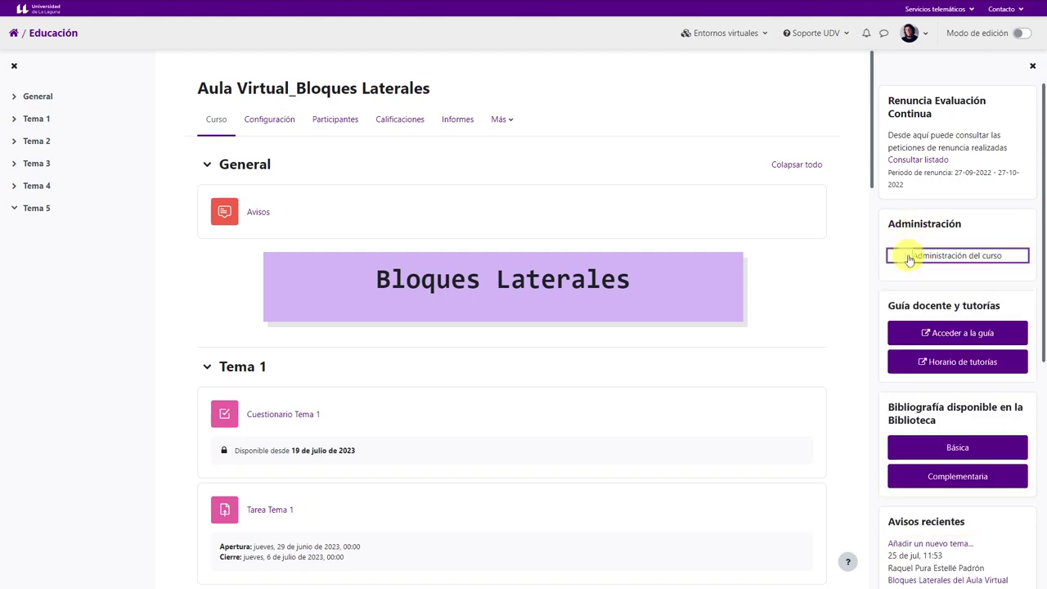
scroll(906, 270, down, 1)
drag(889, 253, 1005, 250)
drag(1007, 321, 1010, 376)
scroll(1005, 372, down, 3)
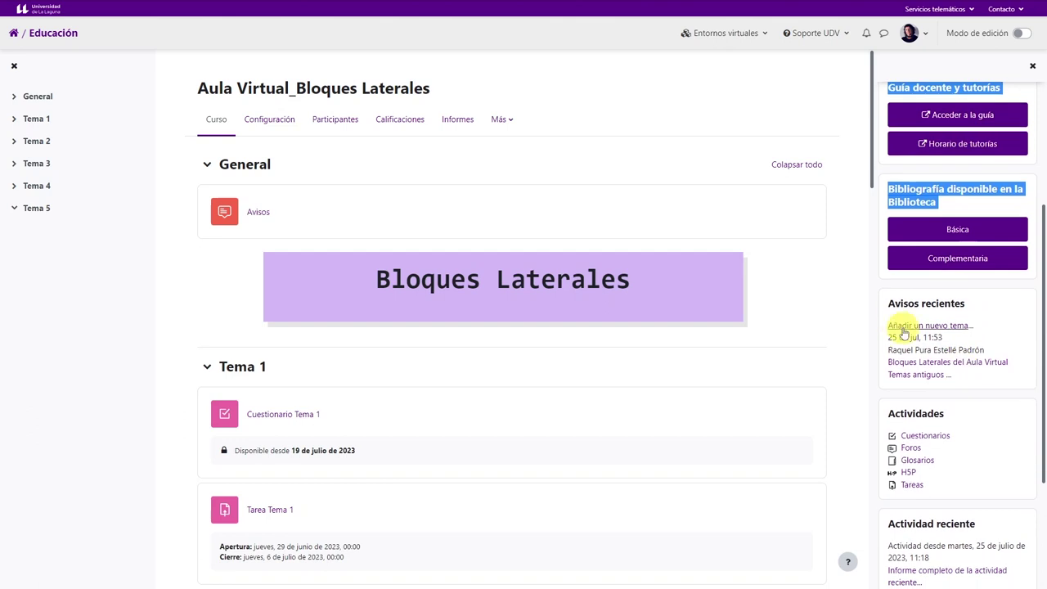
drag(889, 304, 976, 307)
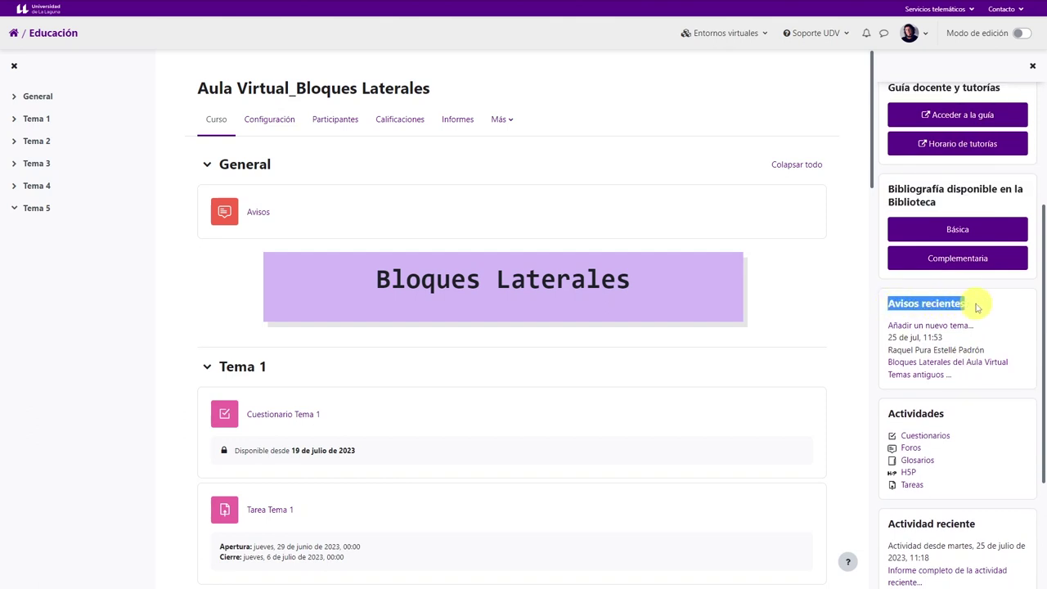
scroll(986, 294, down, 2)
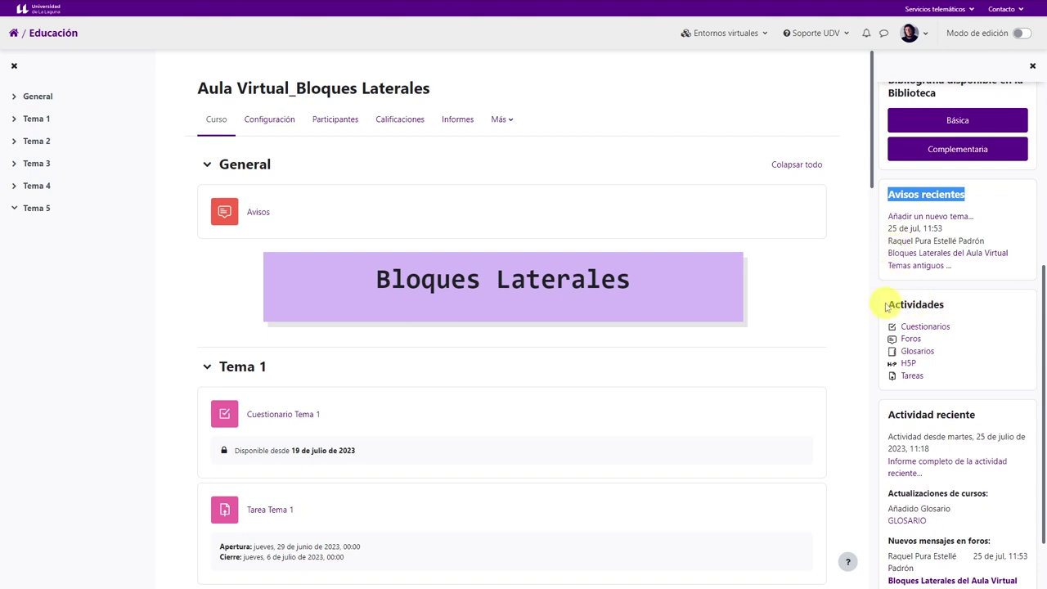
View the course's Tareas list from the Actividades block and return to the course page.
drag(889, 304, 942, 304)
scroll(896, 304, down, 1)
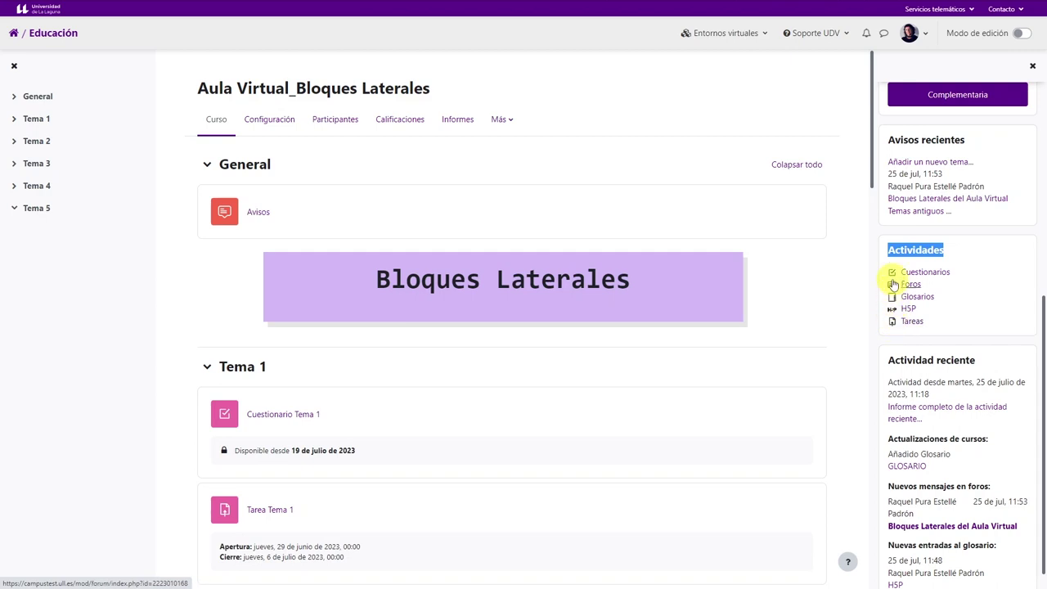
click(912, 321)
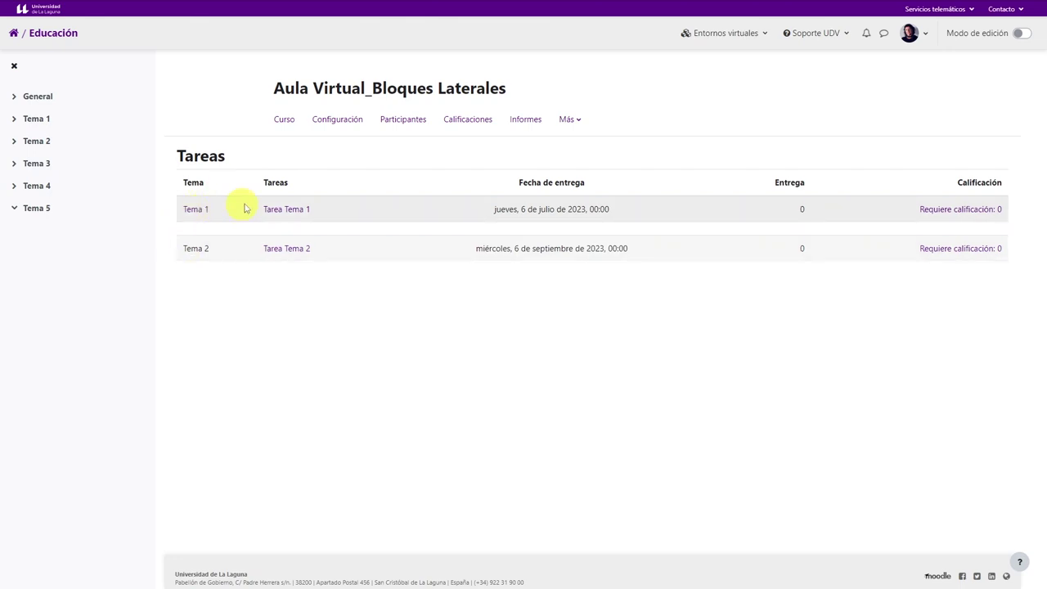
click(283, 121)
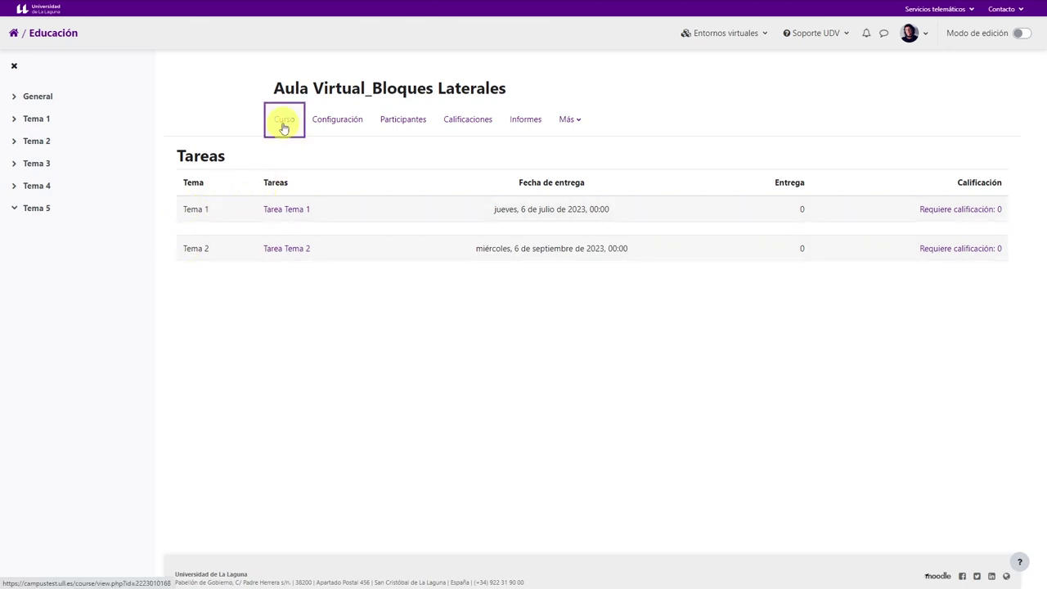
Examine the Actividad reciente block, including its course updates, forum messages and glossary entries.
scroll(922, 339, down, 3)
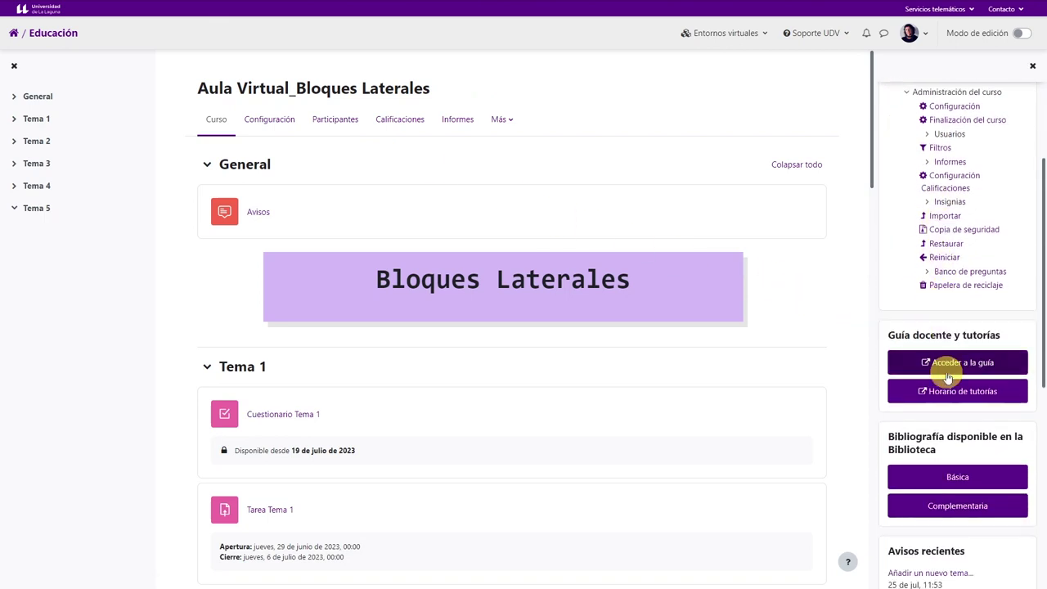
scroll(950, 375, down, 5)
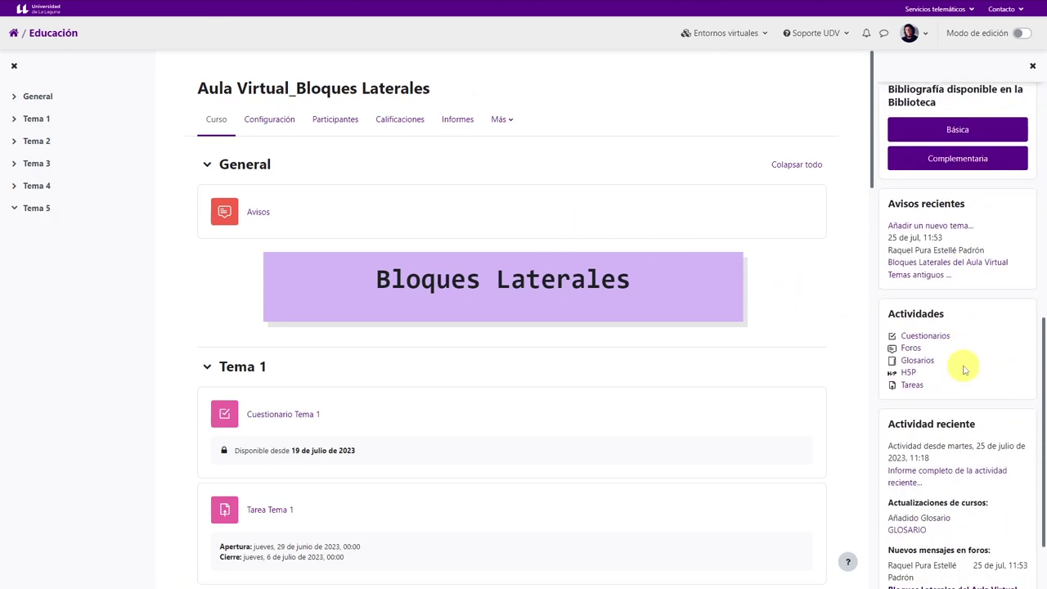
scroll(965, 370, down, 1)
scroll(970, 366, down, 1)
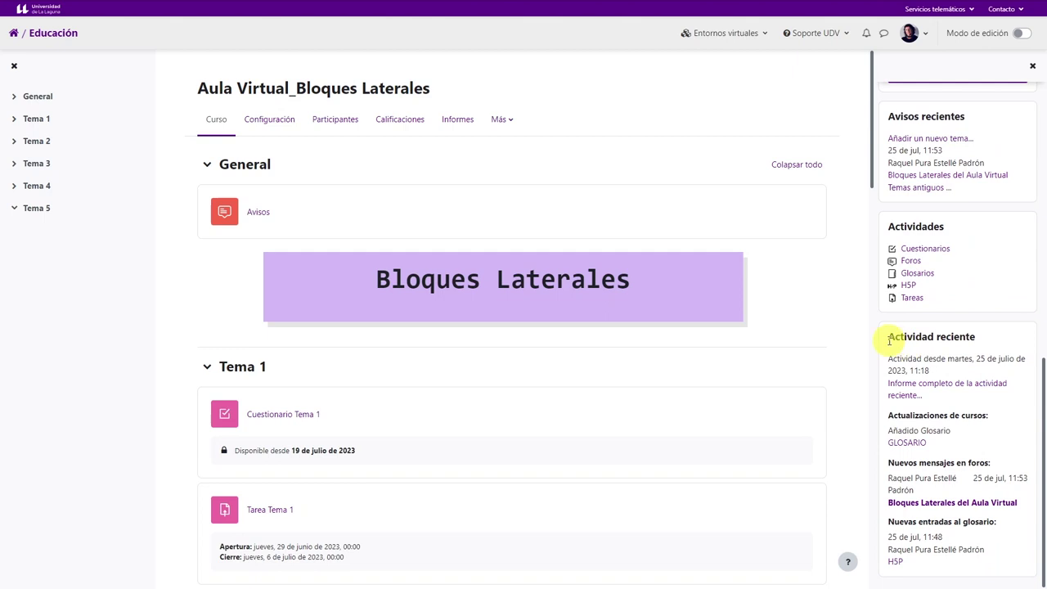
drag(889, 336, 978, 340)
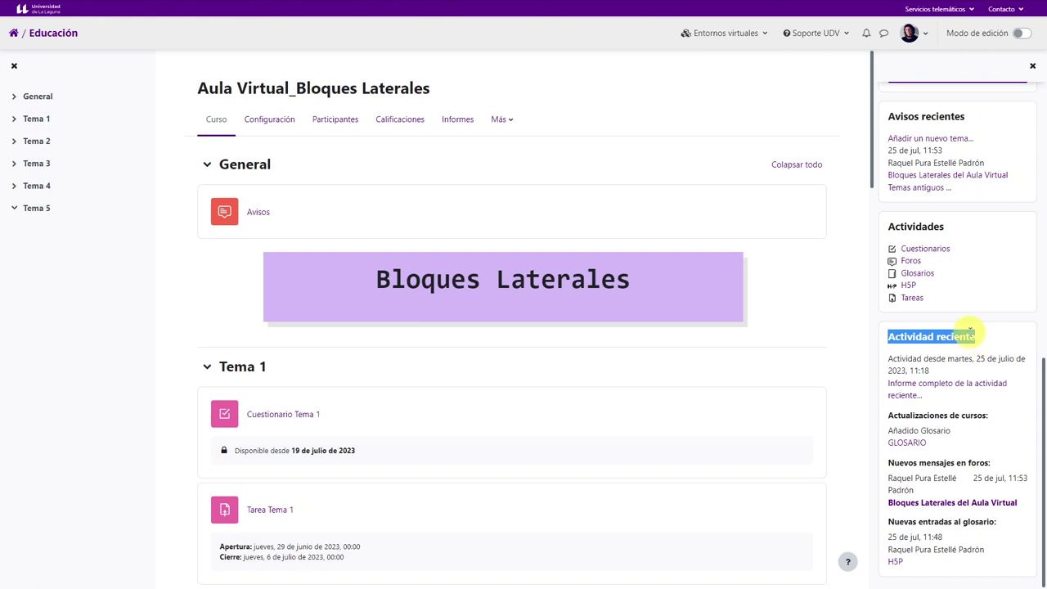
drag(889, 416, 1005, 429)
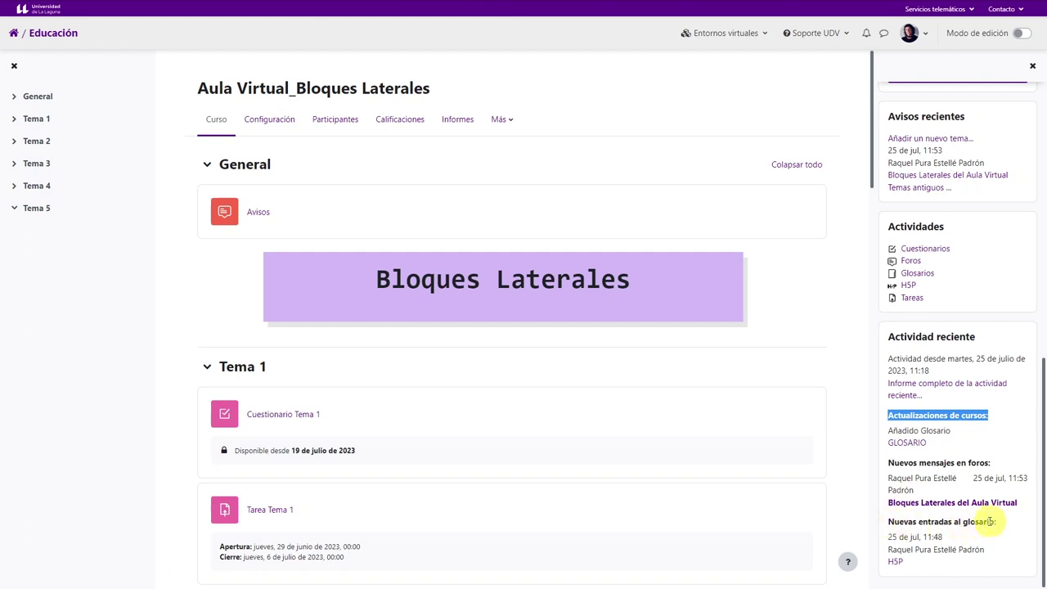
scroll(998, 440, up, 2)
scroll(997, 440, up, 5)
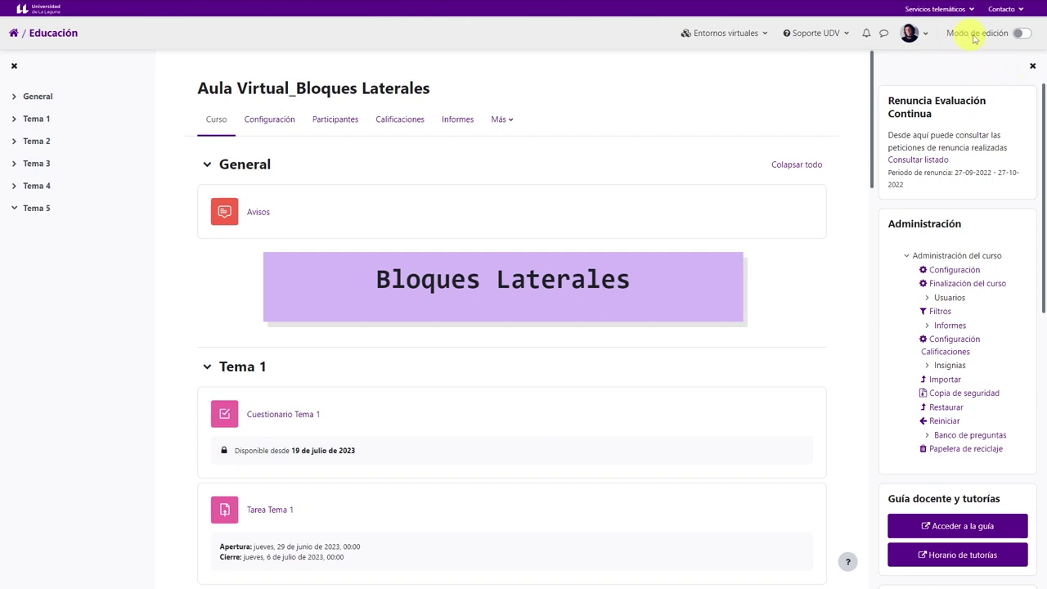
Turn on editing mode for the course and add a Texto block.
click(1024, 34)
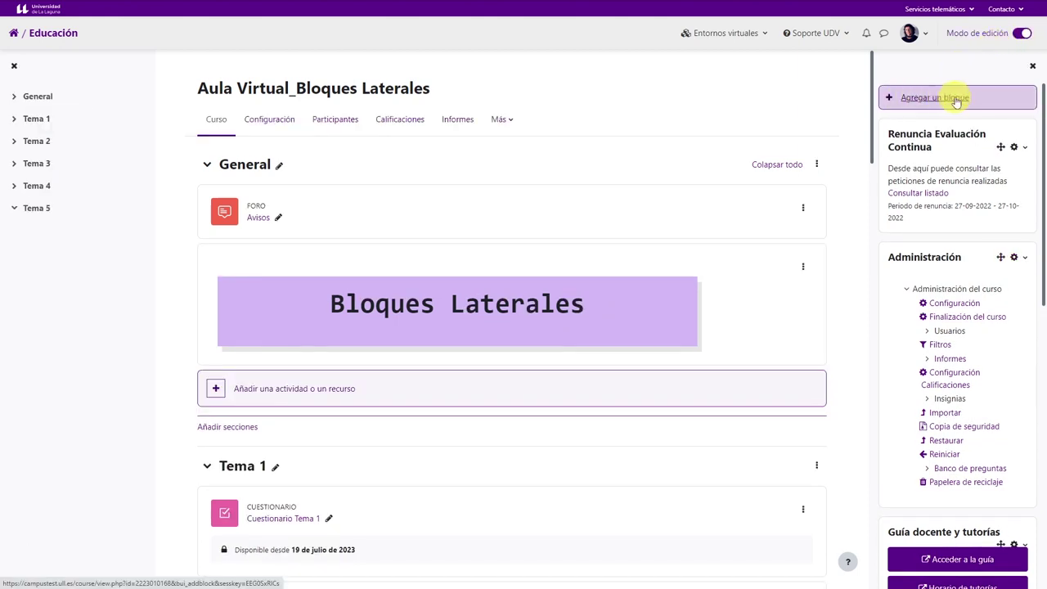
click(911, 100)
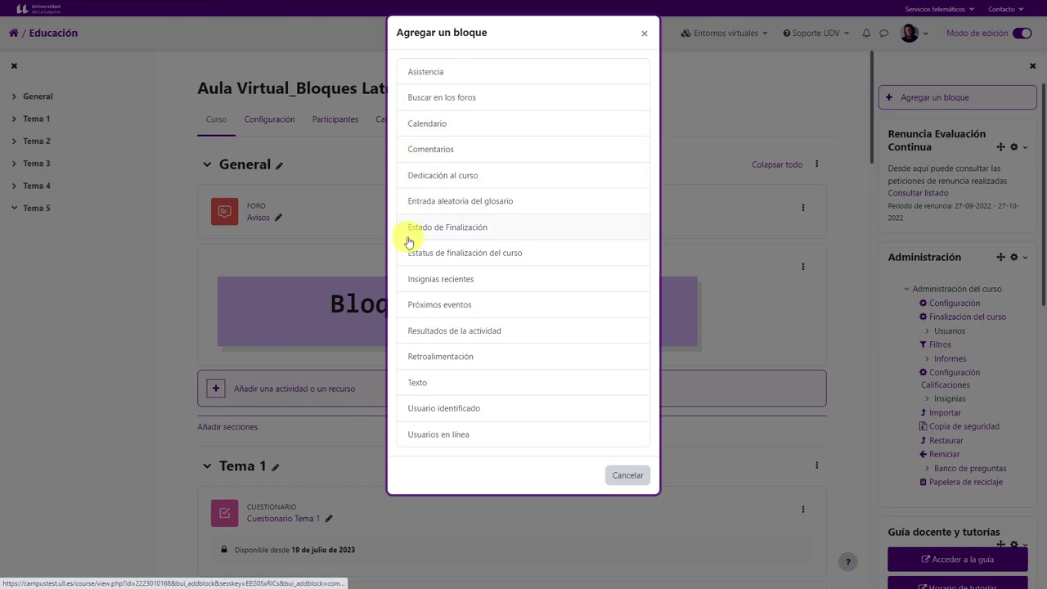
click(408, 330)
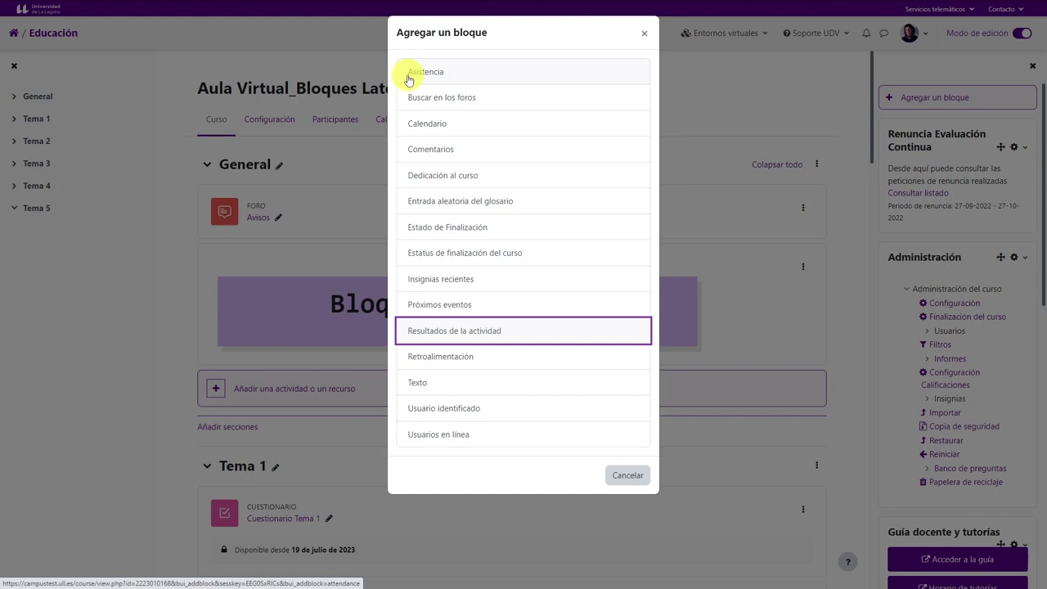
drag(398, 32, 498, 34)
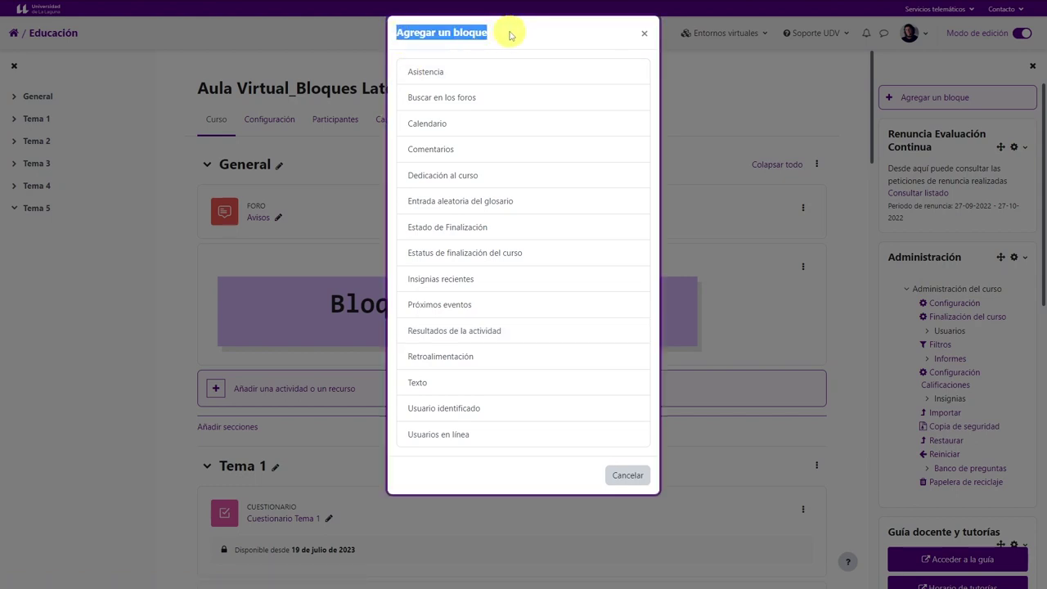
click(499, 34)
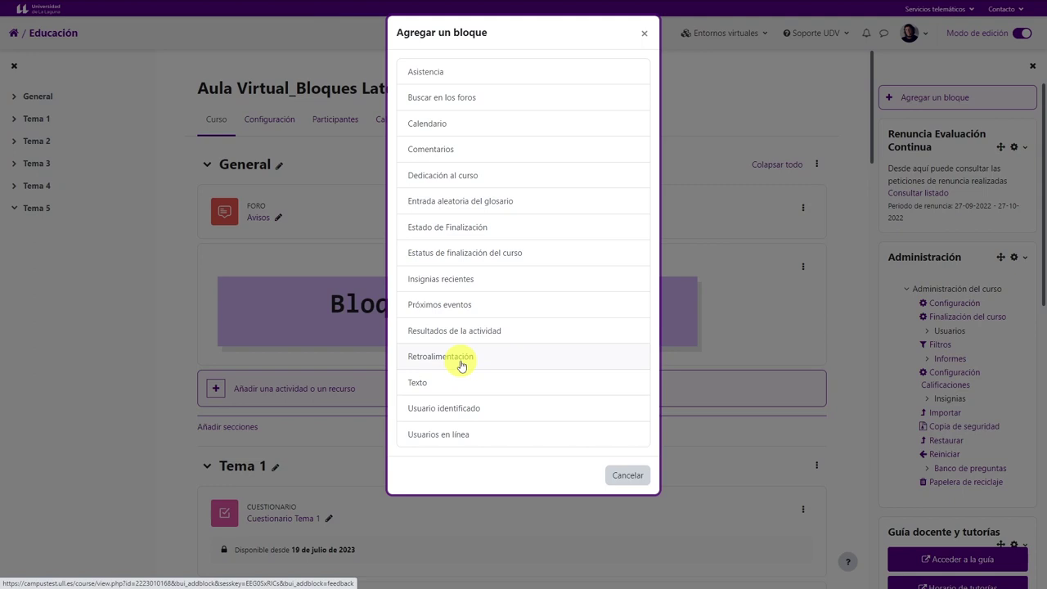
click(415, 384)
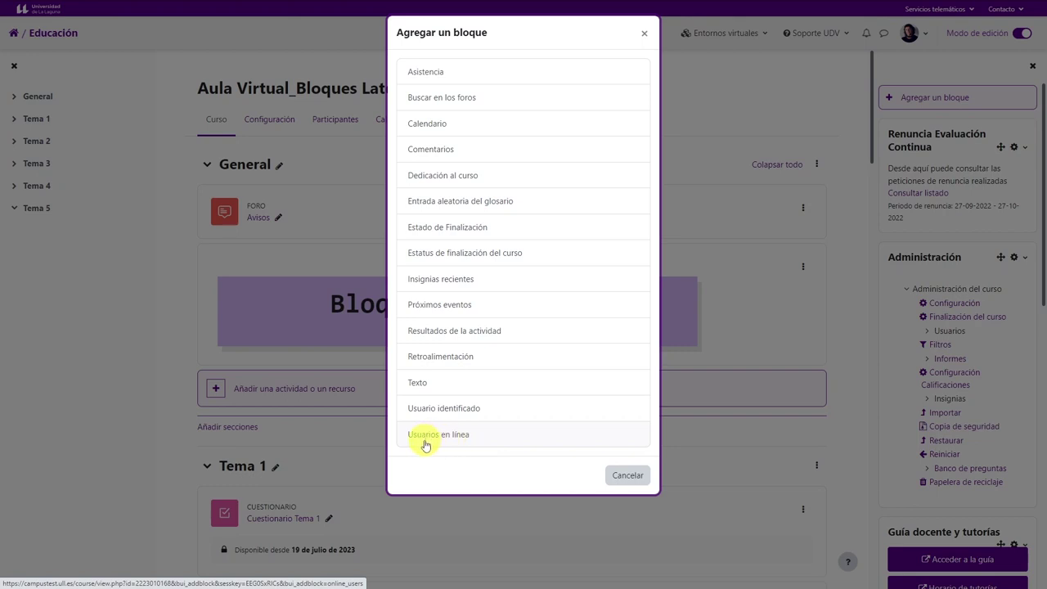
click(424, 390)
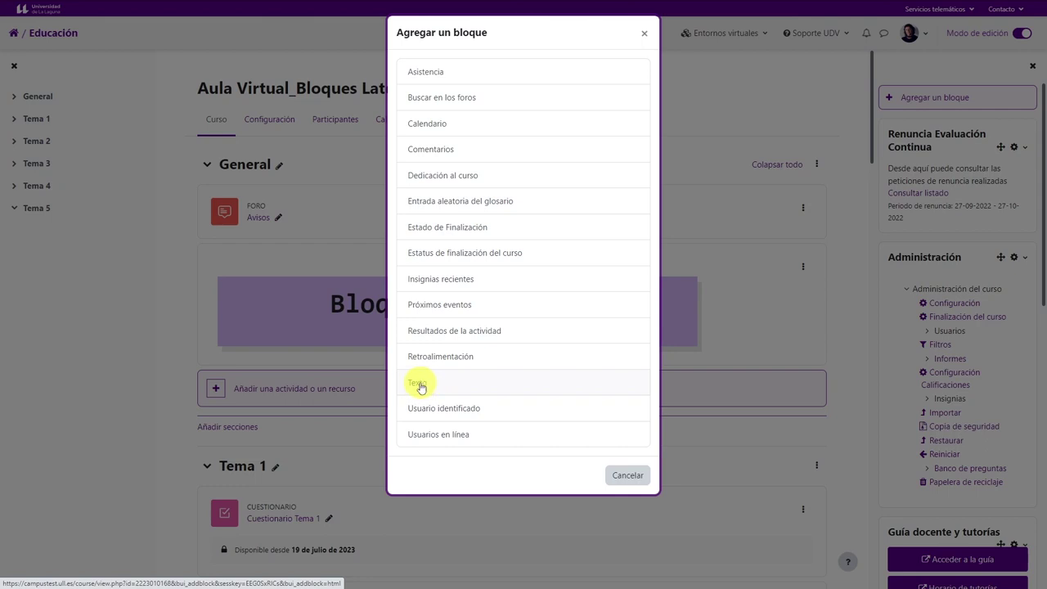
click(419, 384)
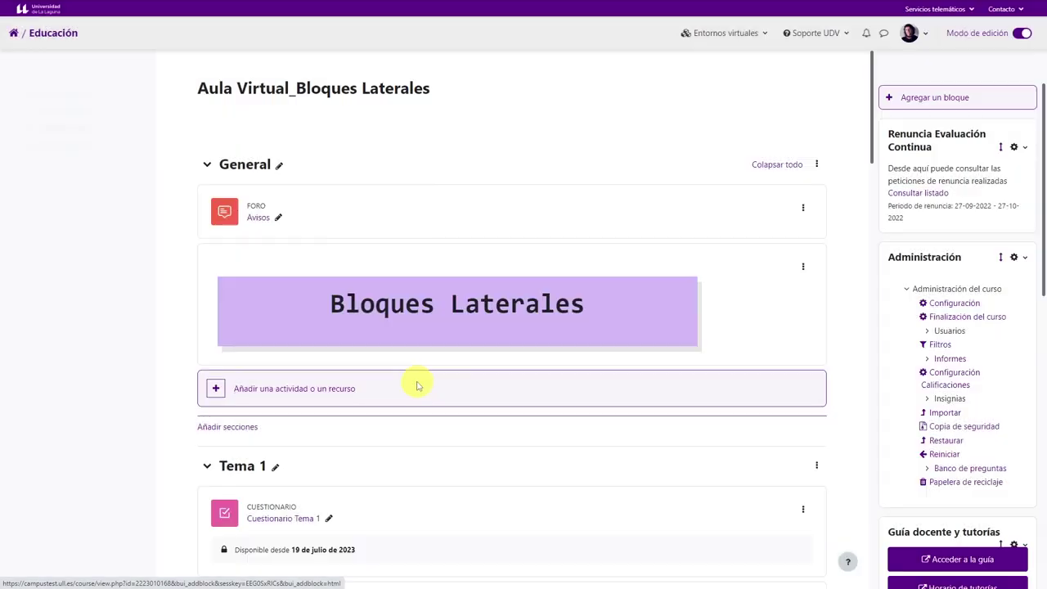
Move the new text block to the position of the Administración block.
scroll(982, 381, down, 5)
scroll(1009, 428, down, 5)
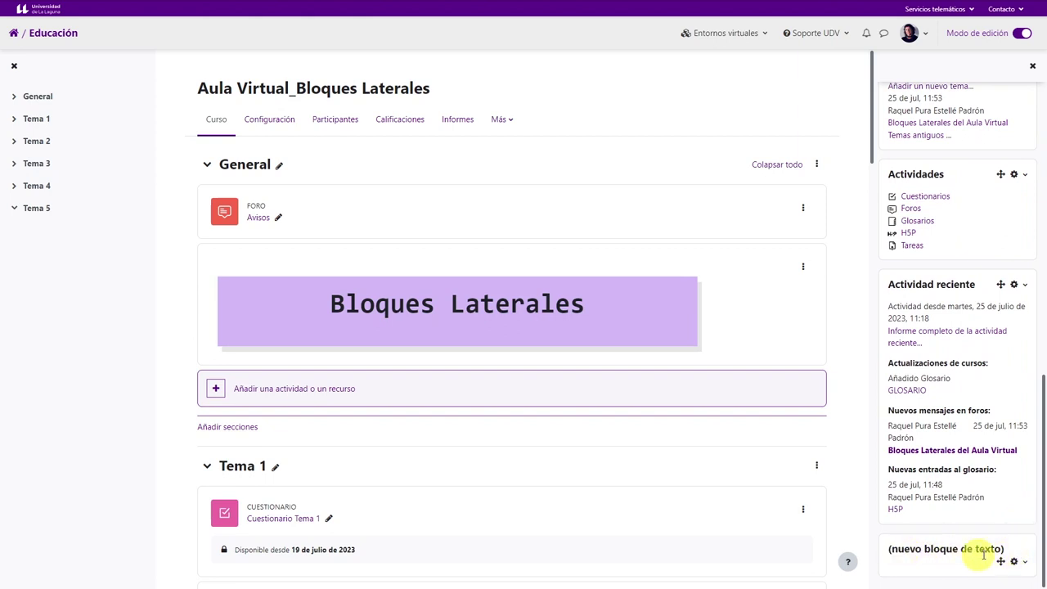
click(1023, 563)
scroll(989, 564, down, 1)
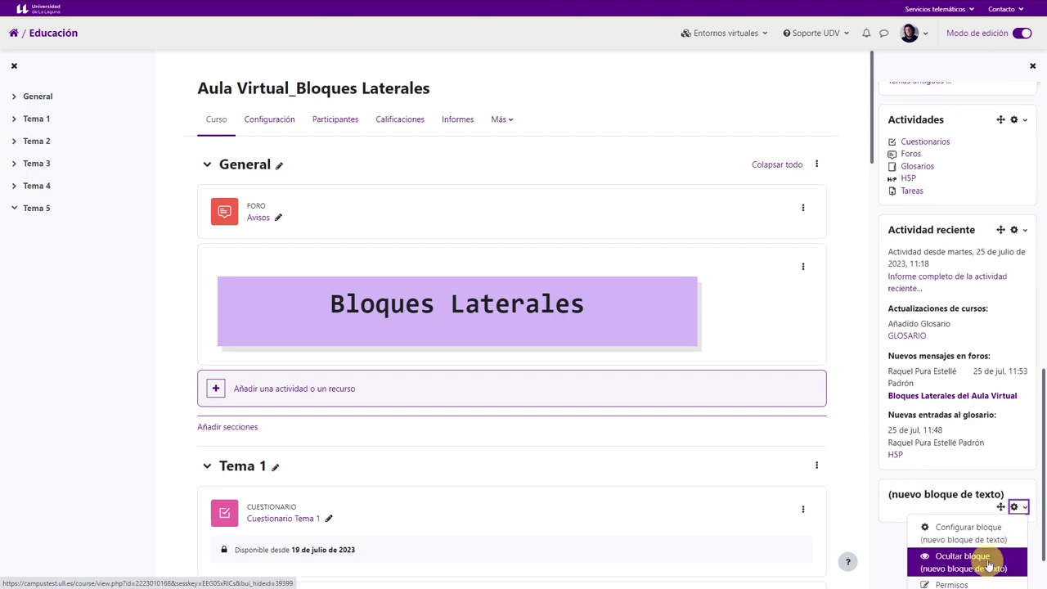
click(999, 507)
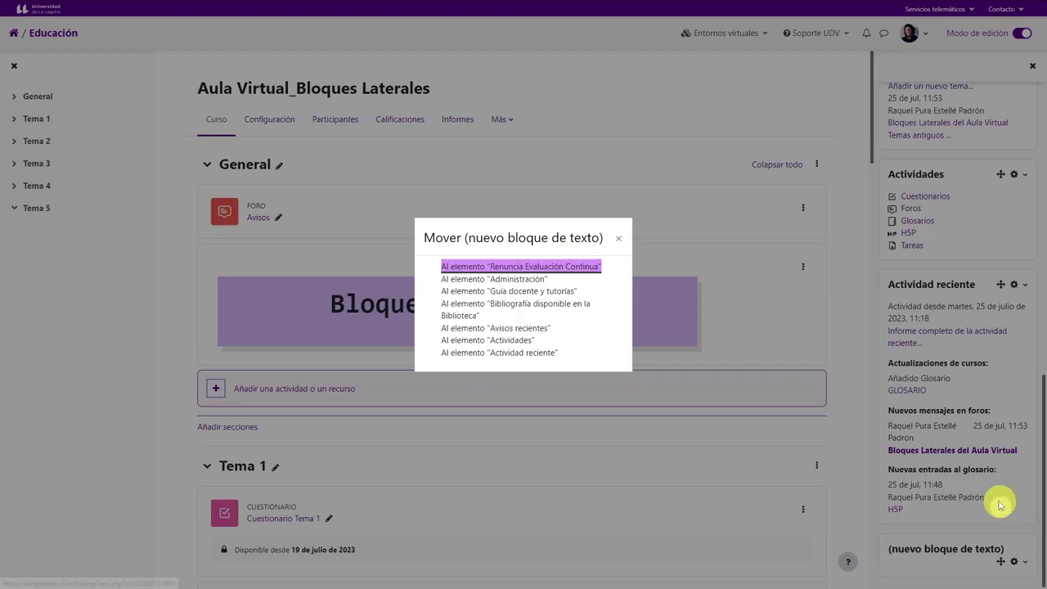
click(503, 282)
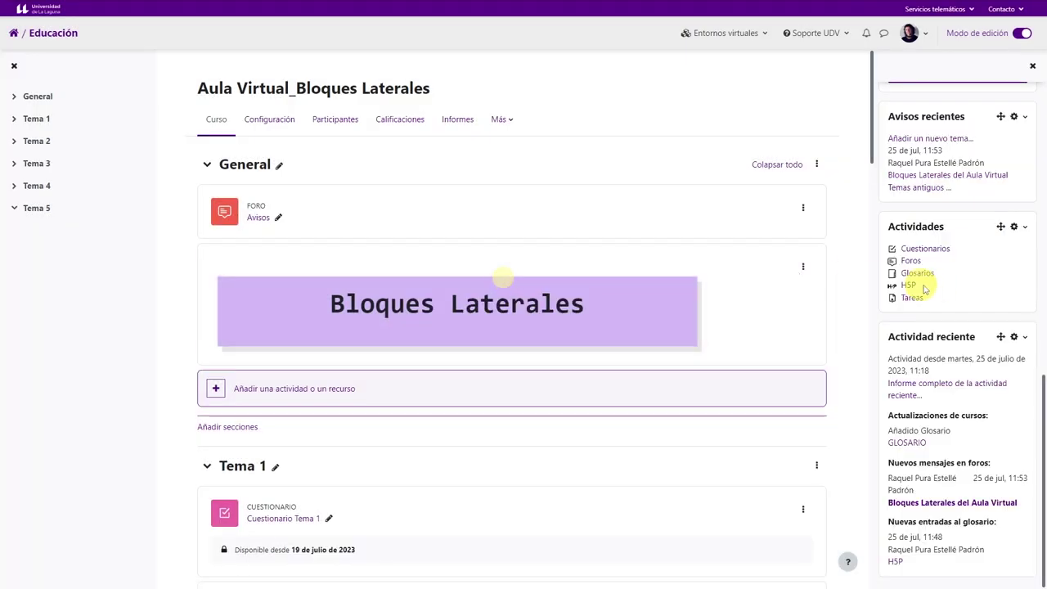
Configure the new text block with the title "UNIDAD PARA LA DOCENCIA VIRTUAL".
scroll(972, 296, up, 3)
scroll(972, 296, up, 8)
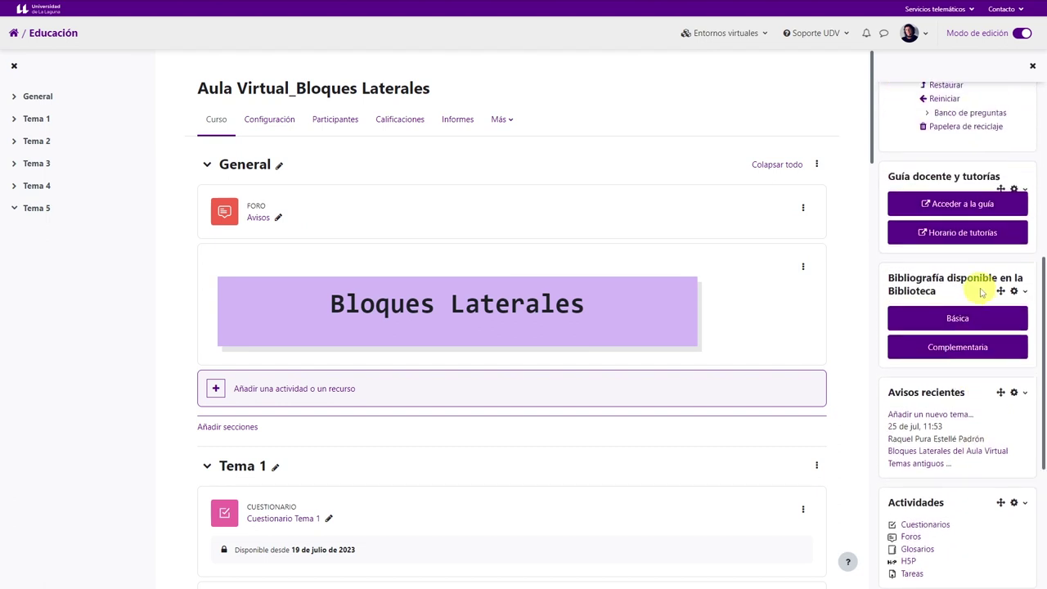
scroll(983, 286, up, 1)
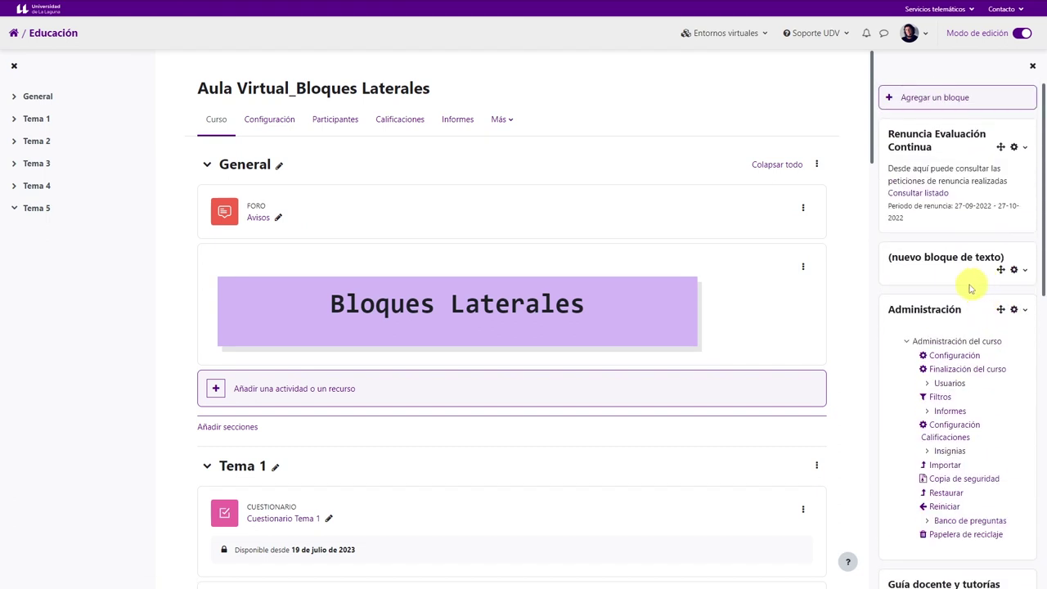
click(1014, 271)
click(977, 291)
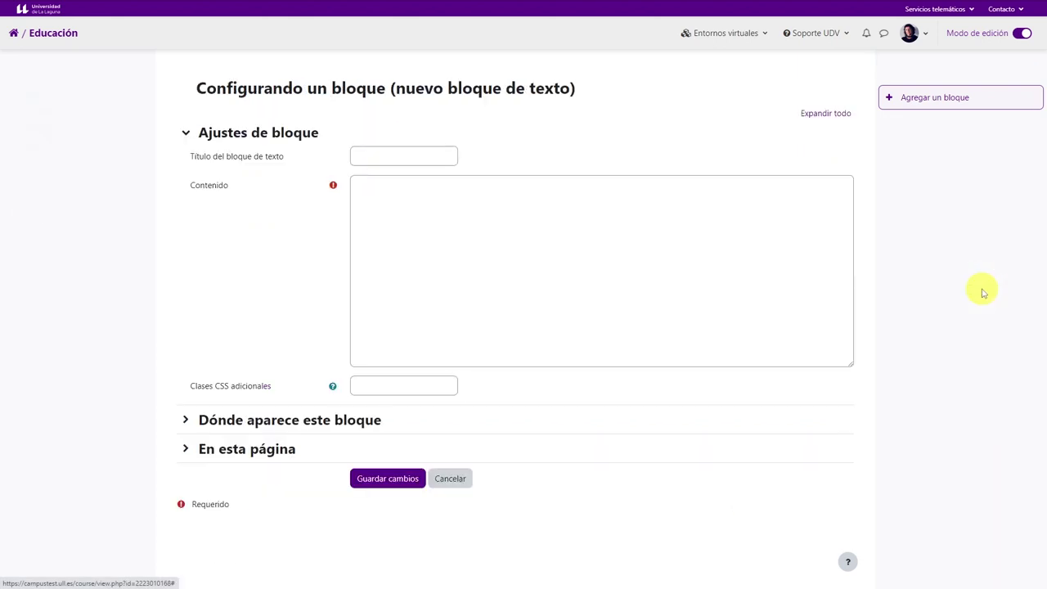
click(350, 159)
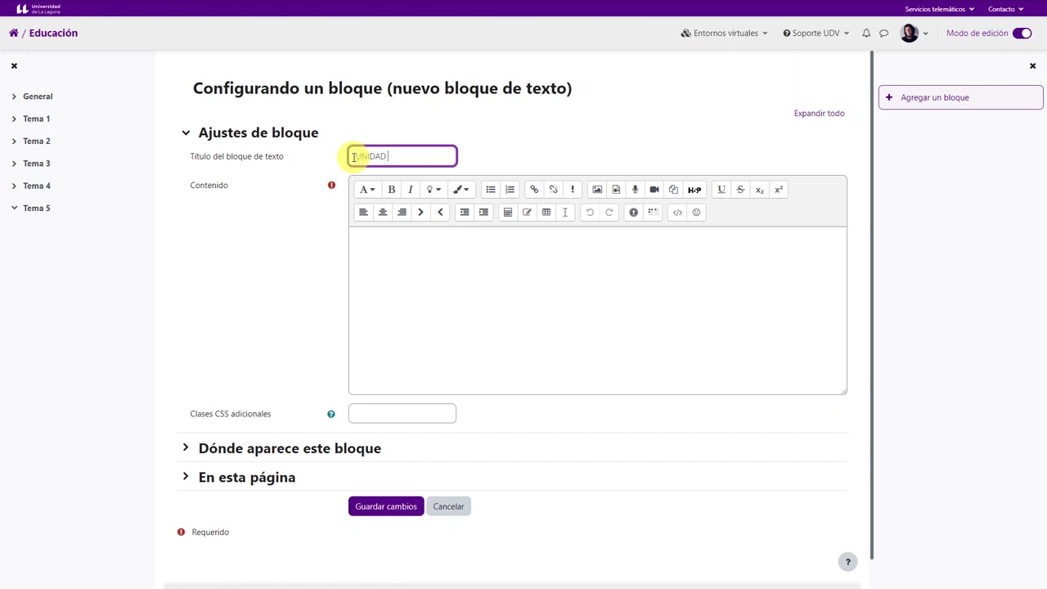
text(UNIDAD PARA LA DOCENCIA VIRTUAL)
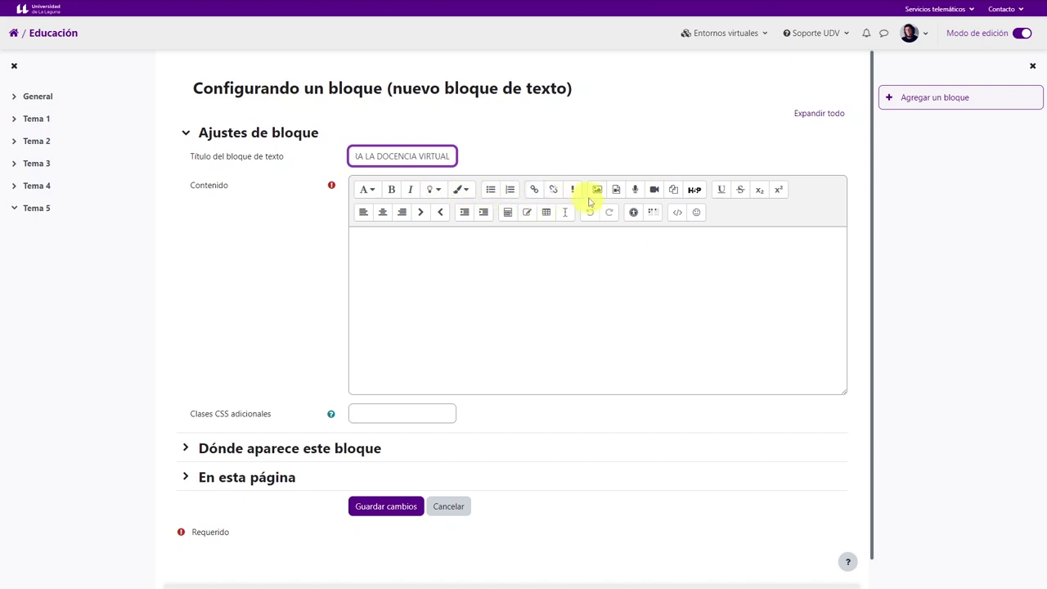
Insert the H5P item "Código QR. AULA MODELO H5" from the content bank, linked to the file, into the text block's content.
click(695, 194)
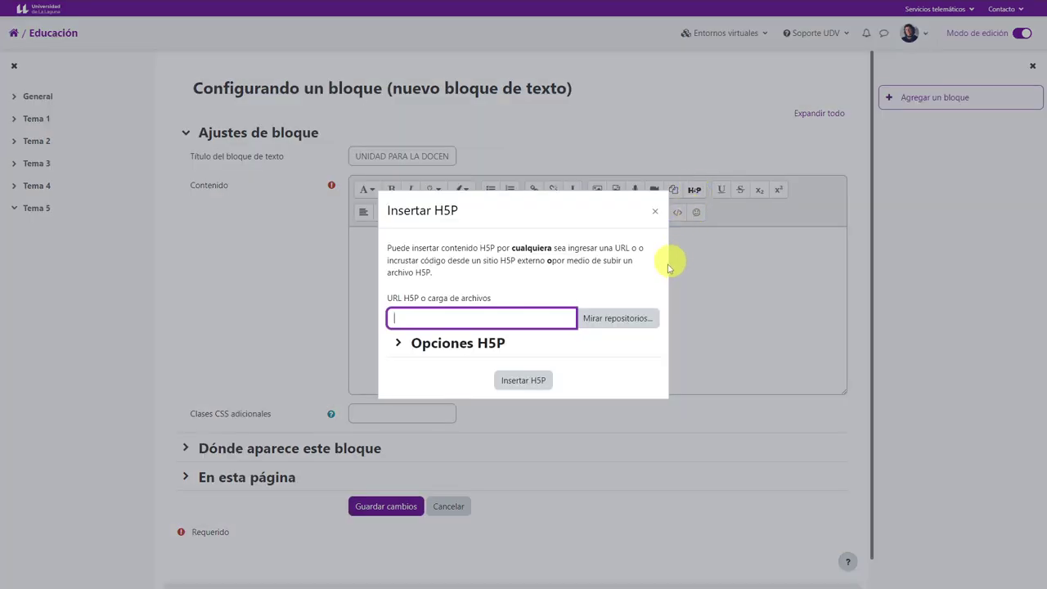
click(599, 321)
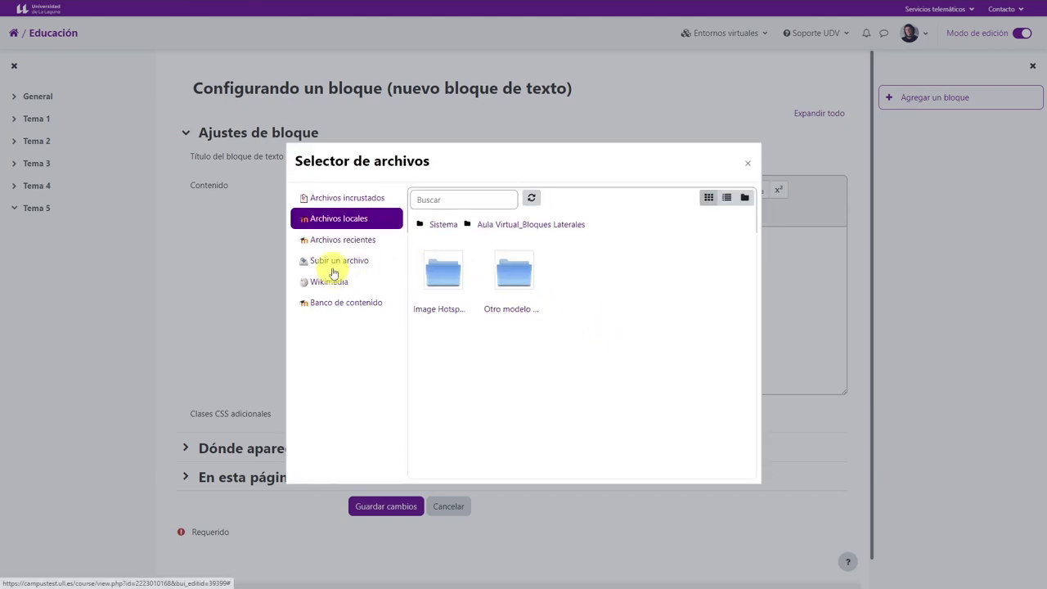
click(337, 304)
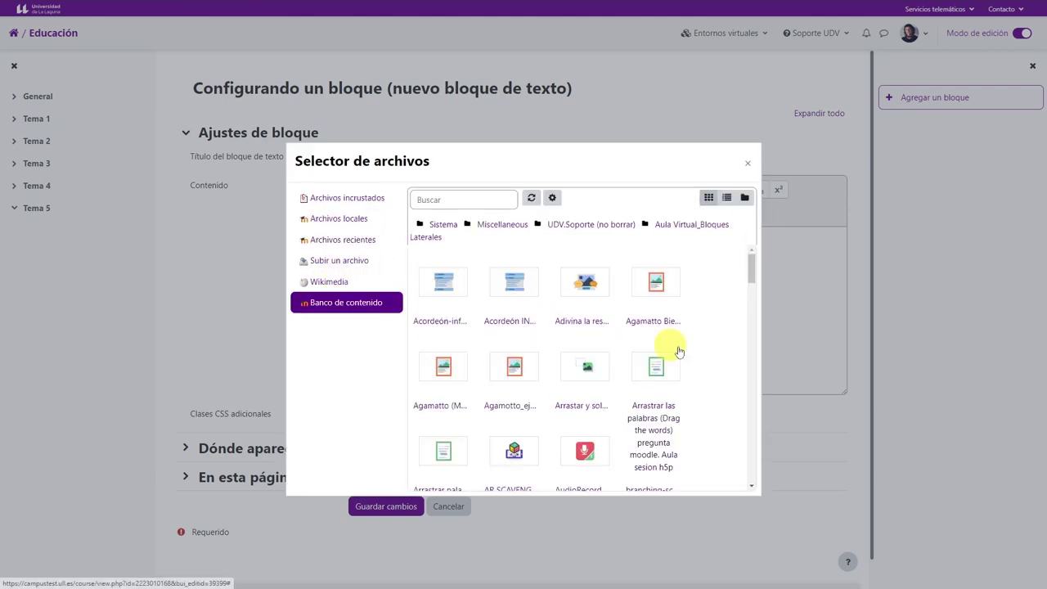
scroll(667, 350, down, 3)
scroll(666, 350, down, 1)
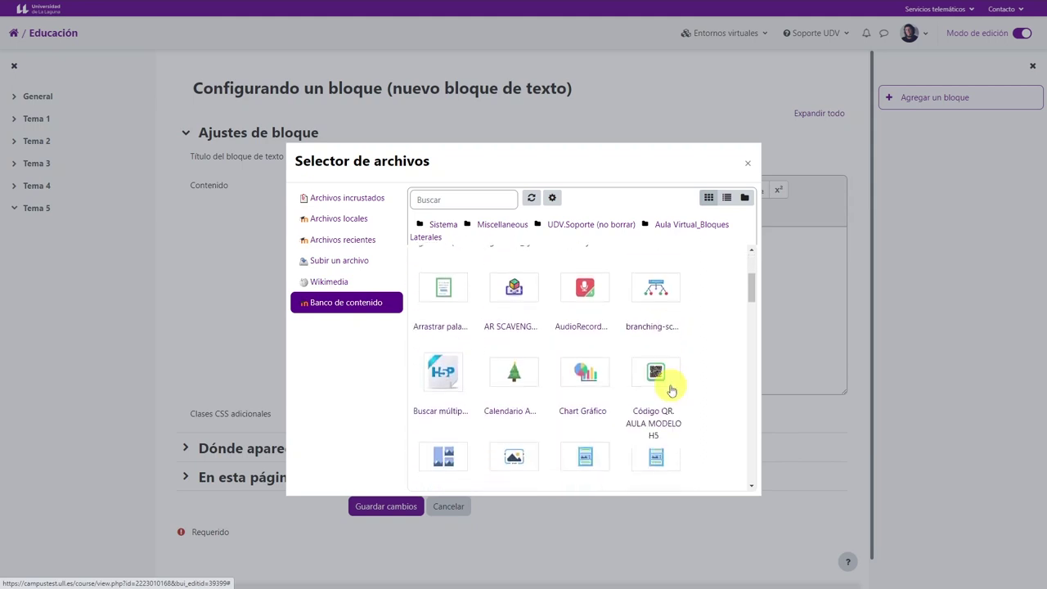
click(658, 376)
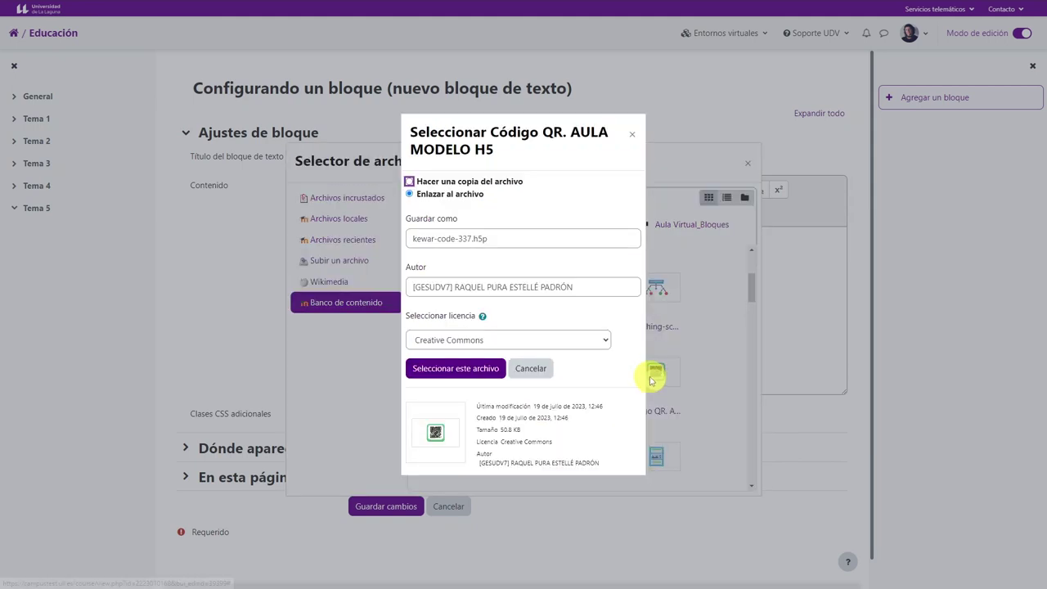
click(454, 368)
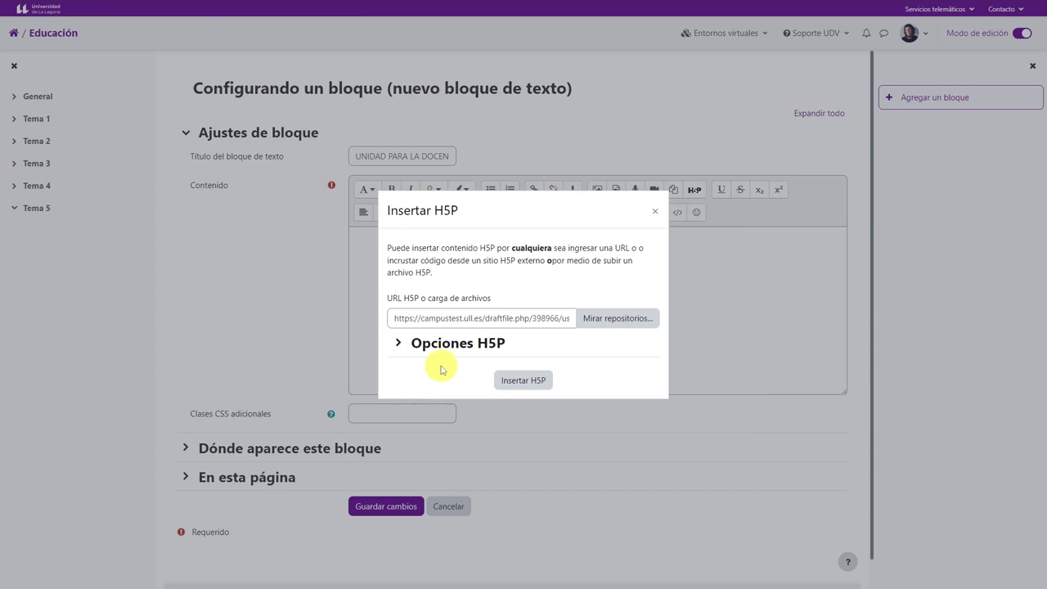
click(523, 381)
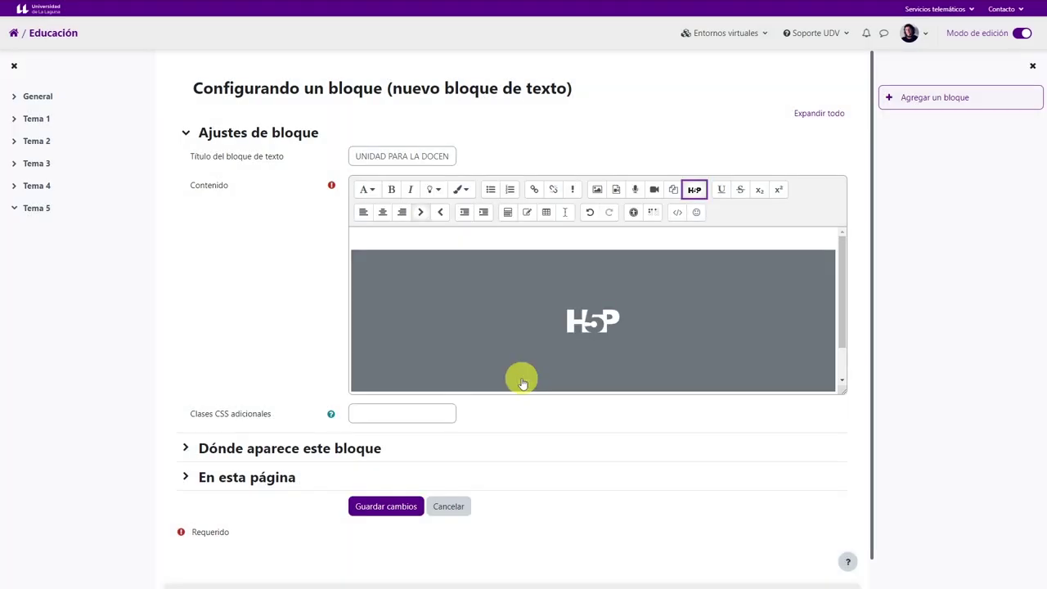
Save the text block's configuration, then view and close the contact details behind its QR code.
click(387, 506)
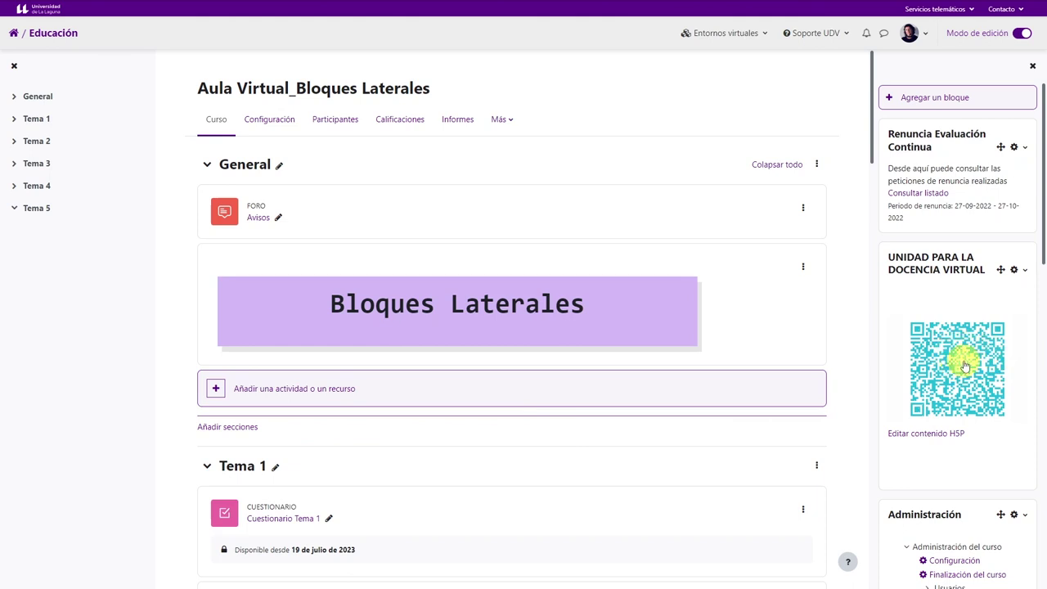
click(964, 365)
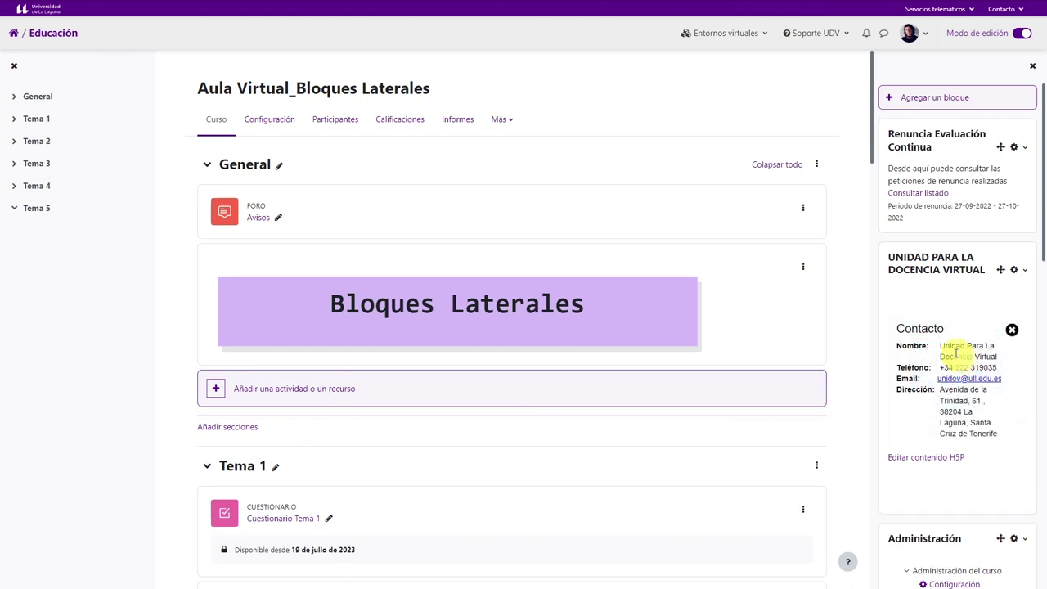
click(1011, 331)
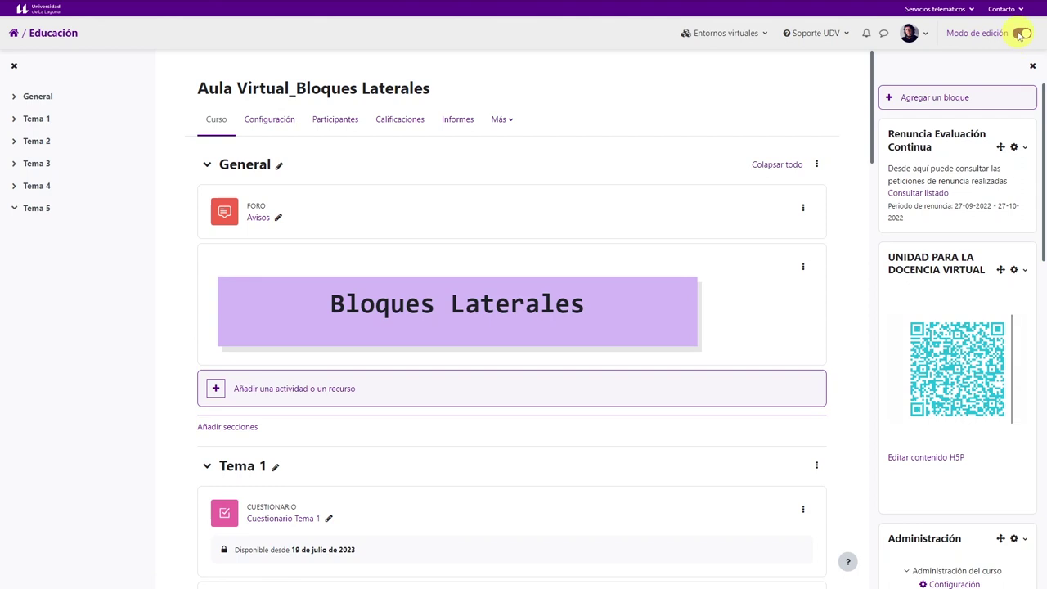
Delete the "UNIDAD PARA LA DOCENCIA VIRTUAL" block from the course.
click(1020, 271)
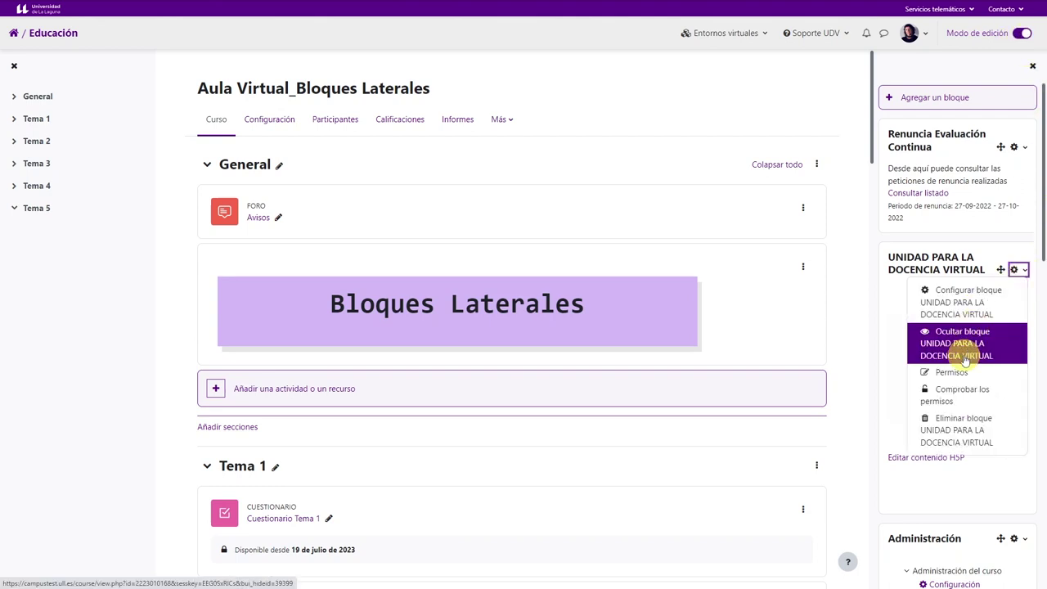
click(942, 420)
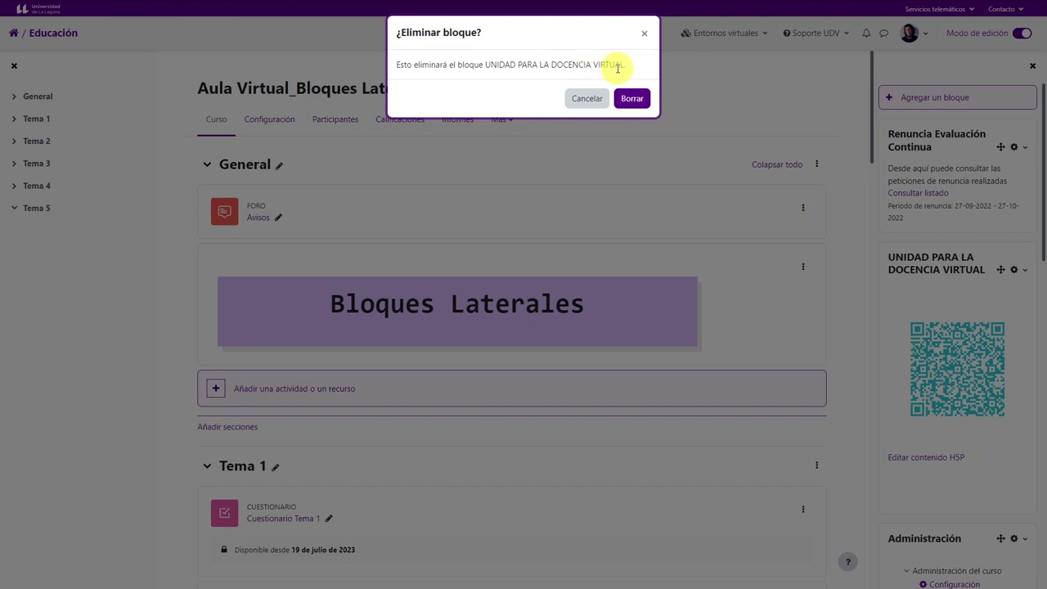
click(632, 99)
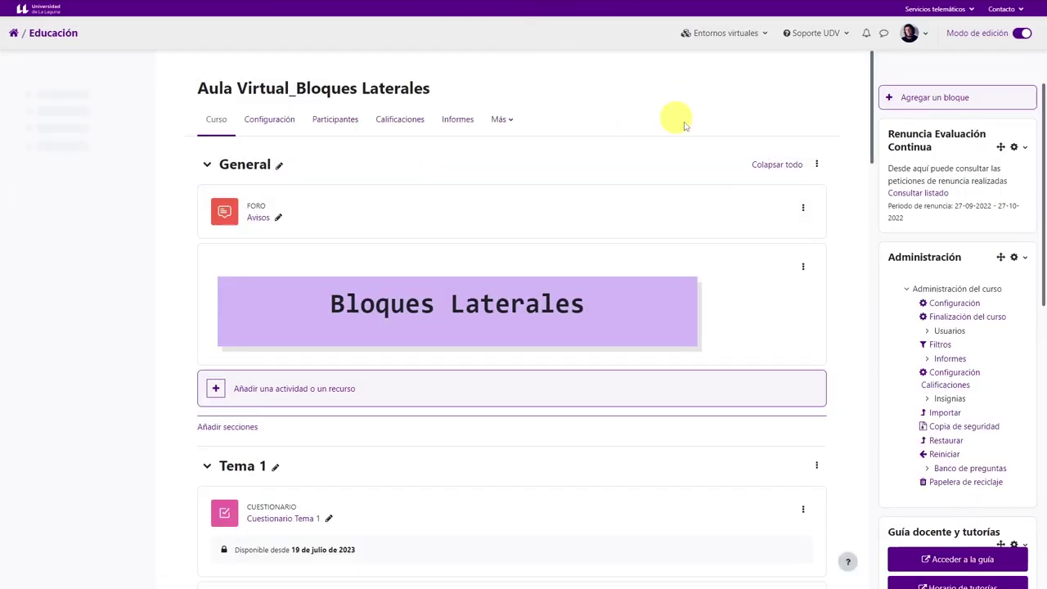
Look over the remaining side blocks and turn off the course's editing mode.
scroll(967, 344, down, 3)
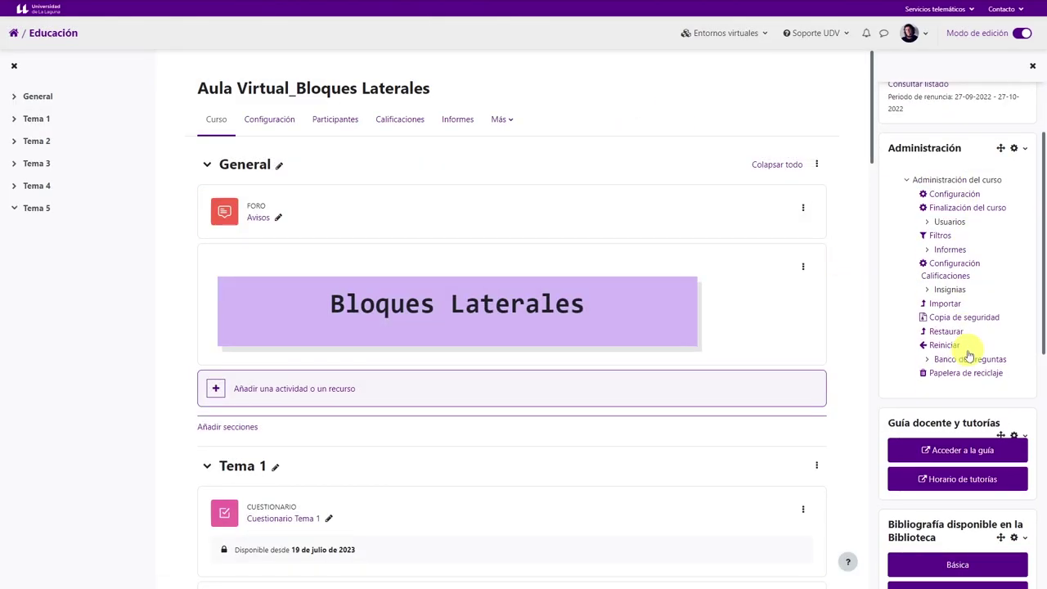
scroll(969, 353, down, 2)
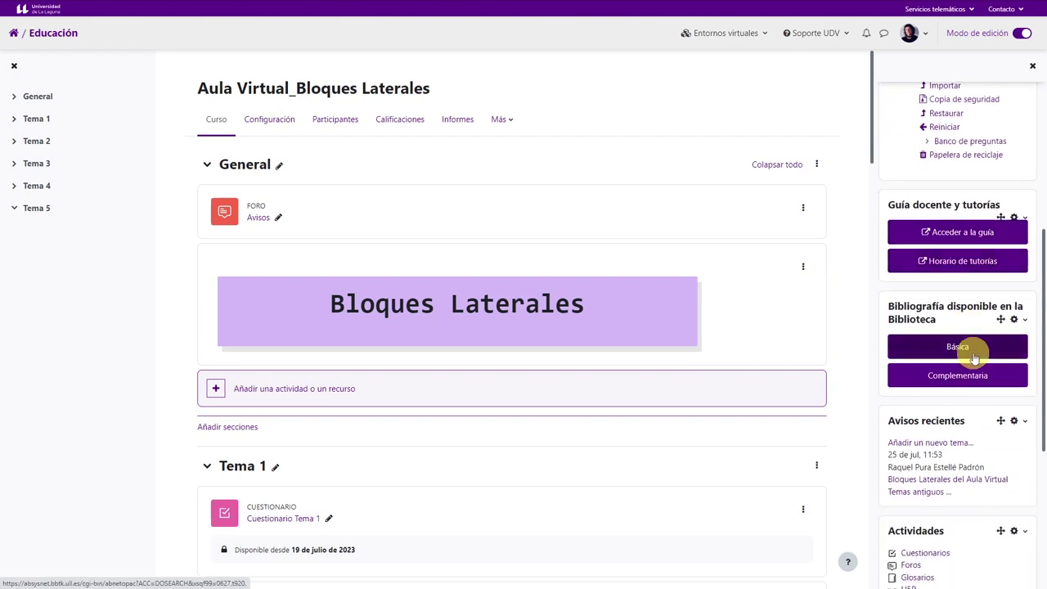
scroll(973, 357, up, 5)
click(1020, 34)
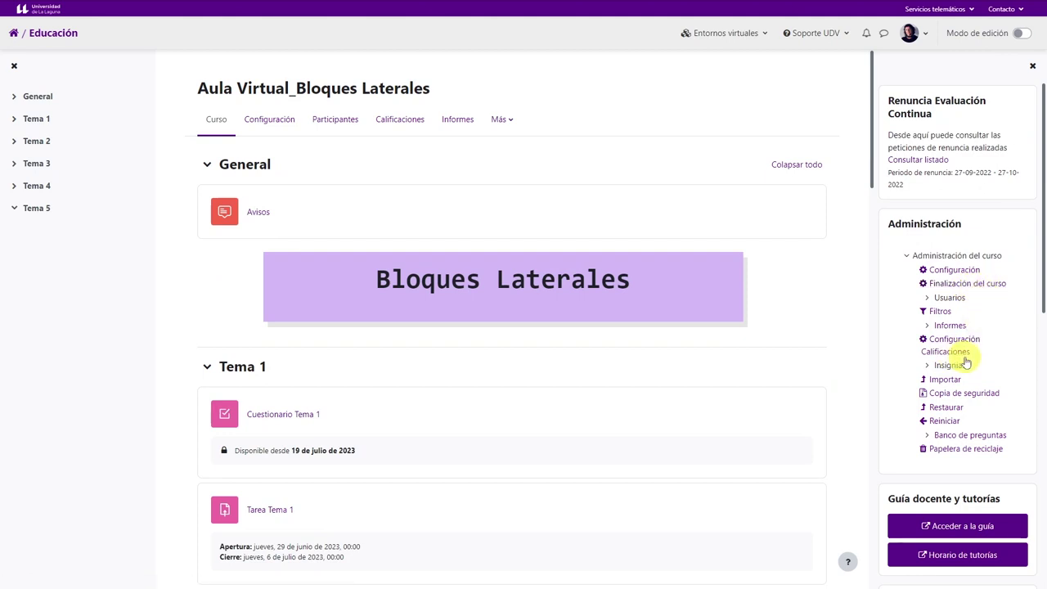
Examine the course's side blocks outside editing mode, from Administración through Actividad reciente.
scroll(966, 364, down, 1)
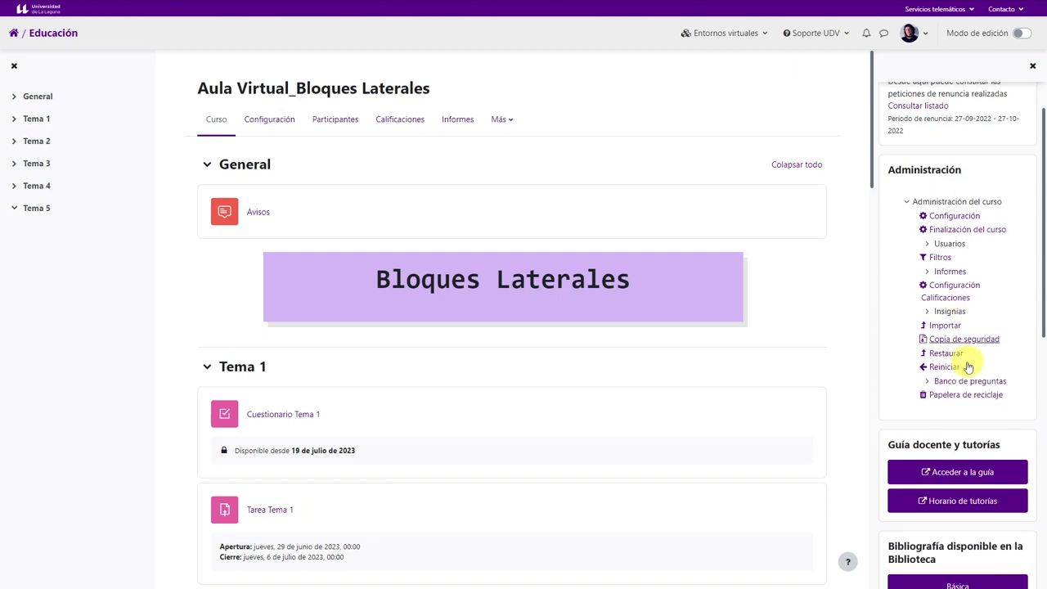
scroll(948, 393, down, 1)
scroll(965, 416, down, 2)
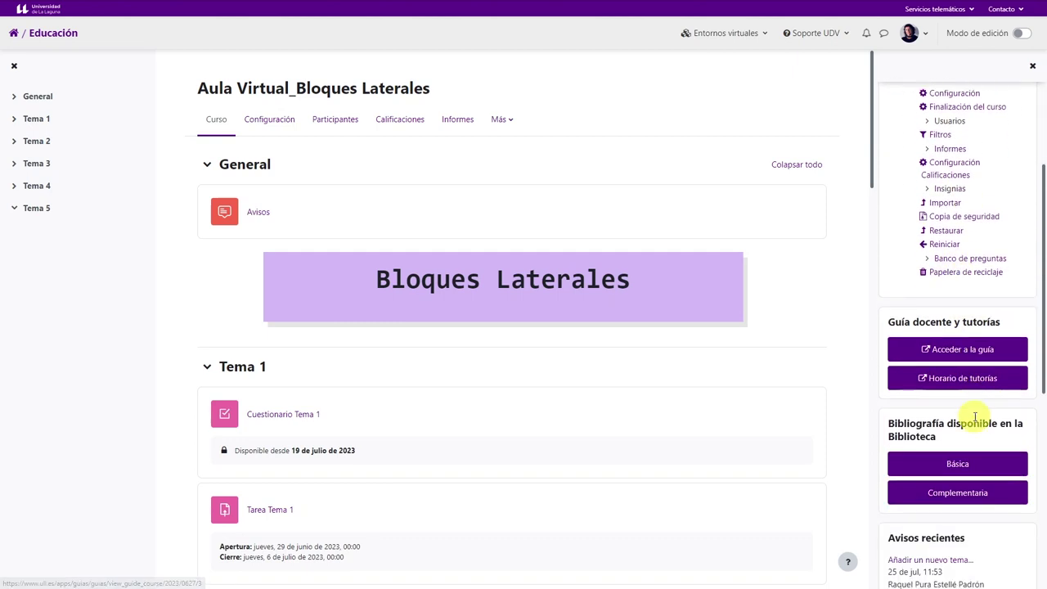
scroll(953, 431, down, 1)
scroll(951, 431, down, 1)
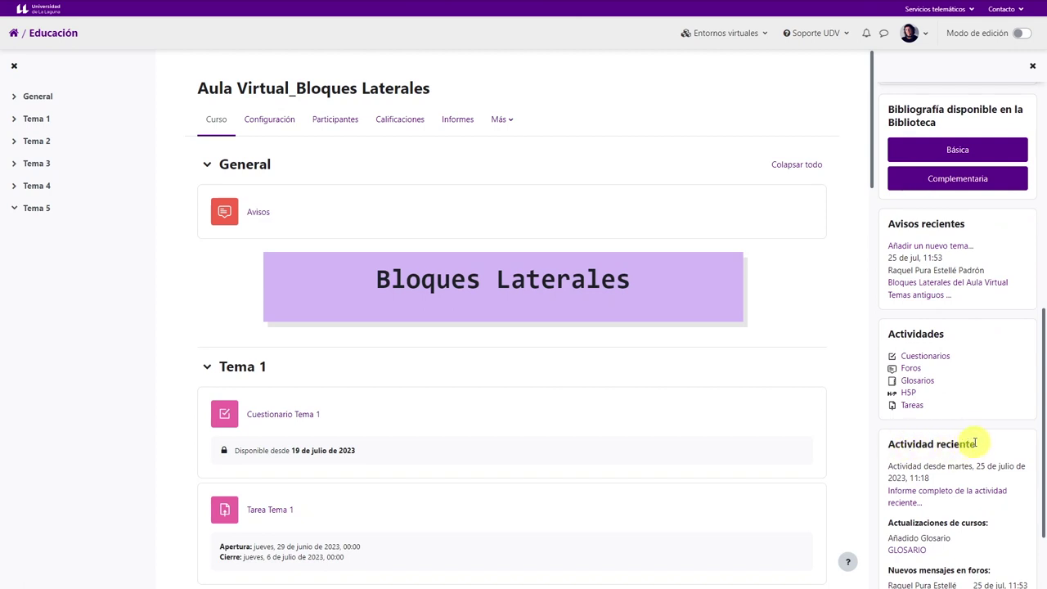
scroll(957, 441, up, 4)
scroll(968, 439, up, 1)
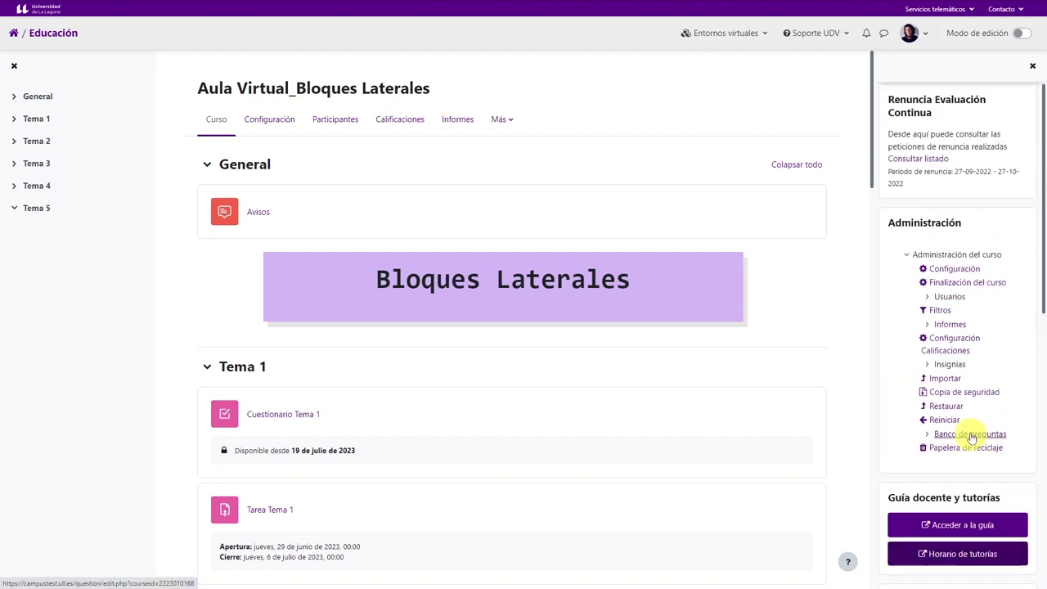
Examine the Soporte UDV contact and help options, and open the user account options to locate Cerrar sesión.
click(818, 40)
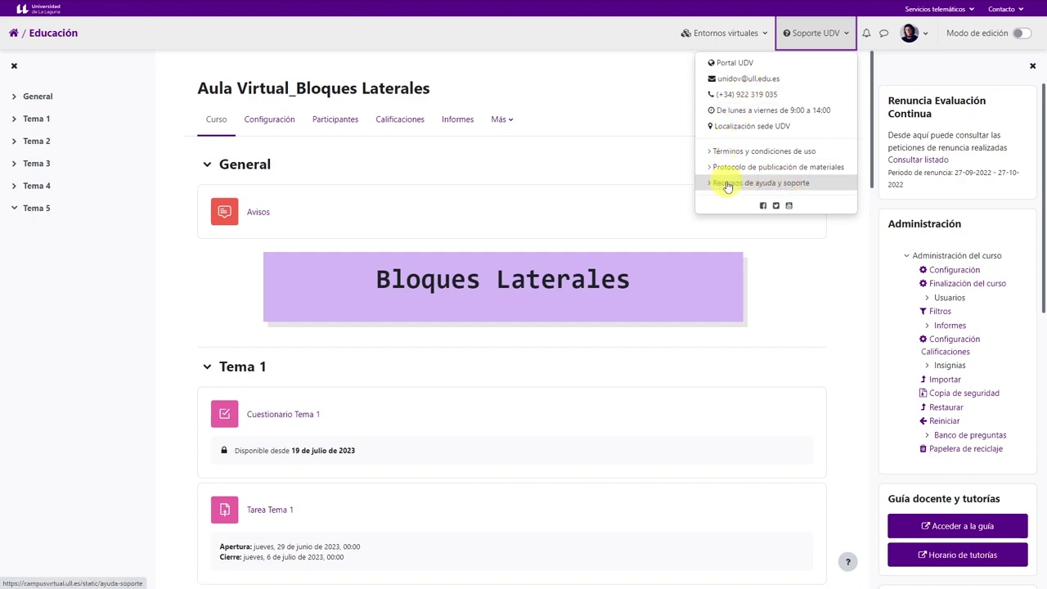
click(845, 234)
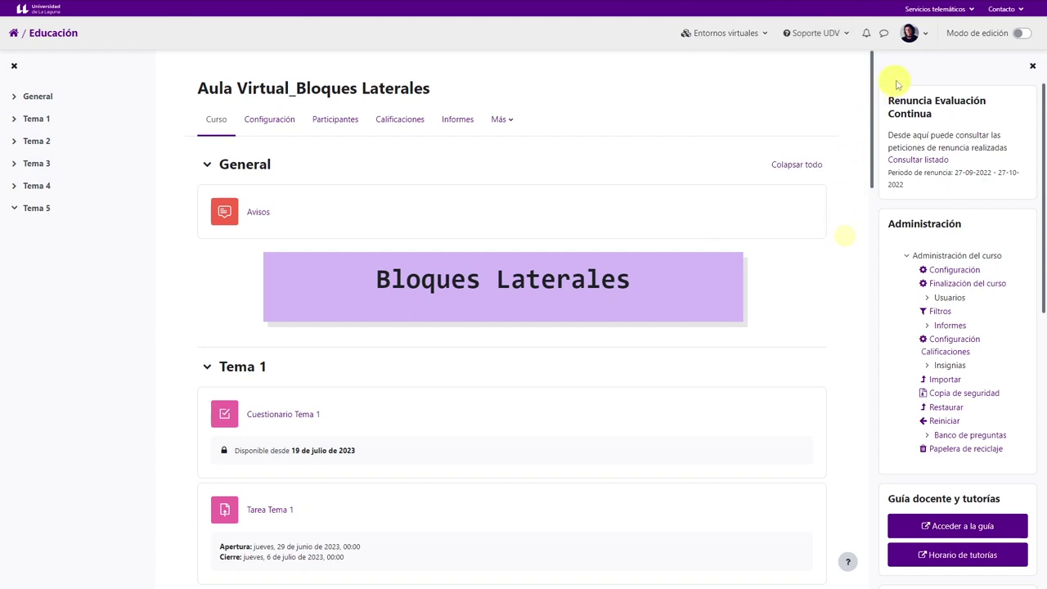
click(927, 43)
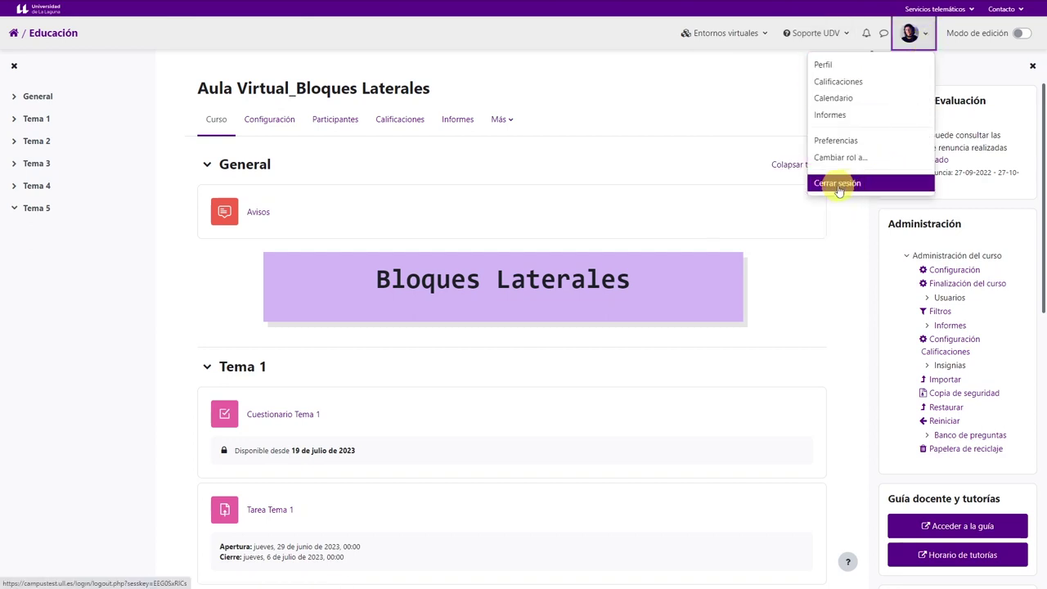